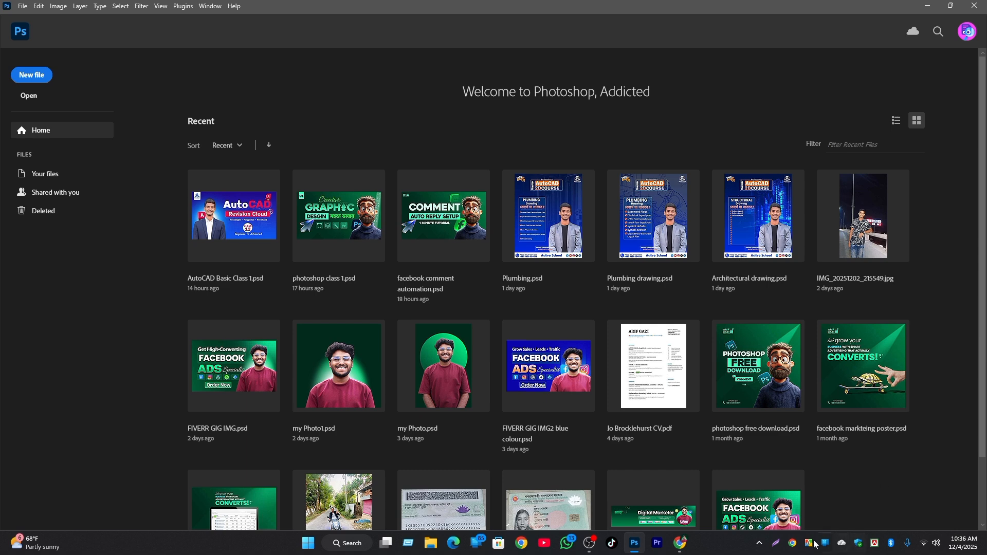
Step: Switch to Chrome, browse the Pinterest home feed for poster inspiration and open the purple Creative IT Institute poster pin
click(689, 553)
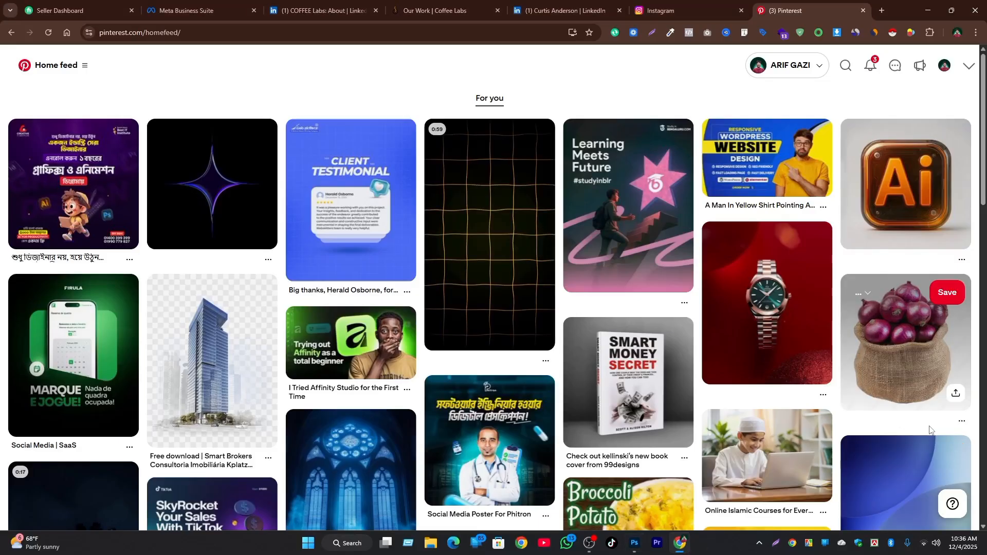
scroll(551, 377, down, 3)
scroll(551, 377, up, 3)
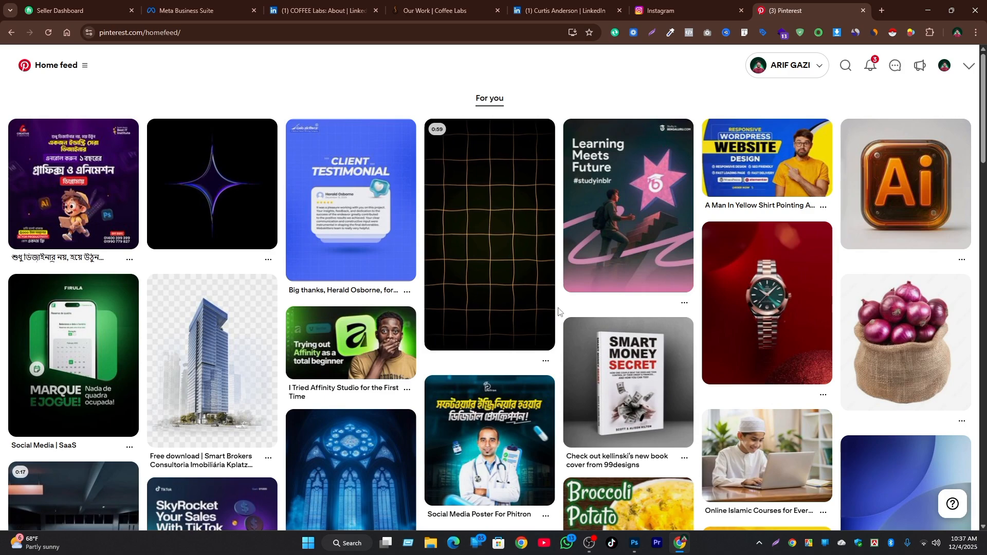
scroll(514, 334, down, 4)
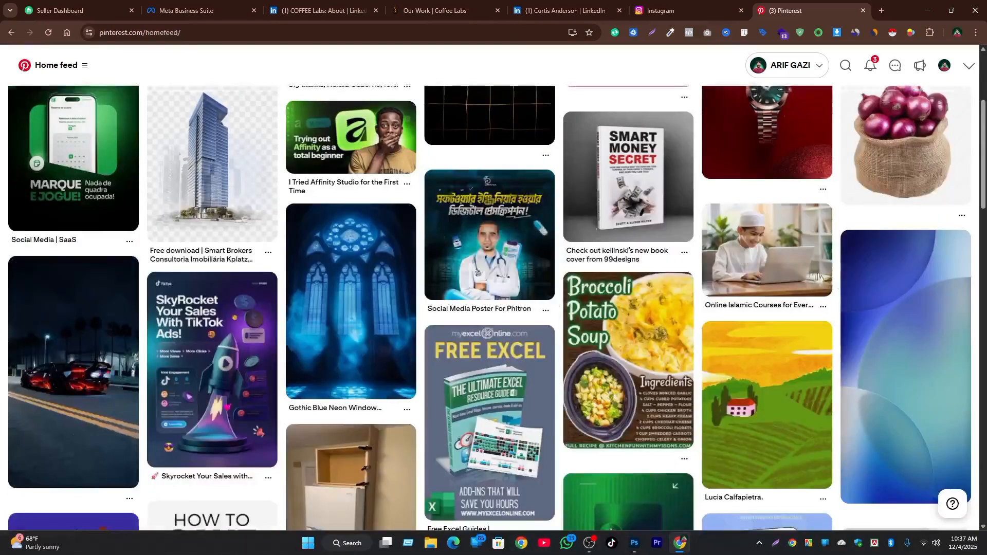
scroll(766, 391, down, 6)
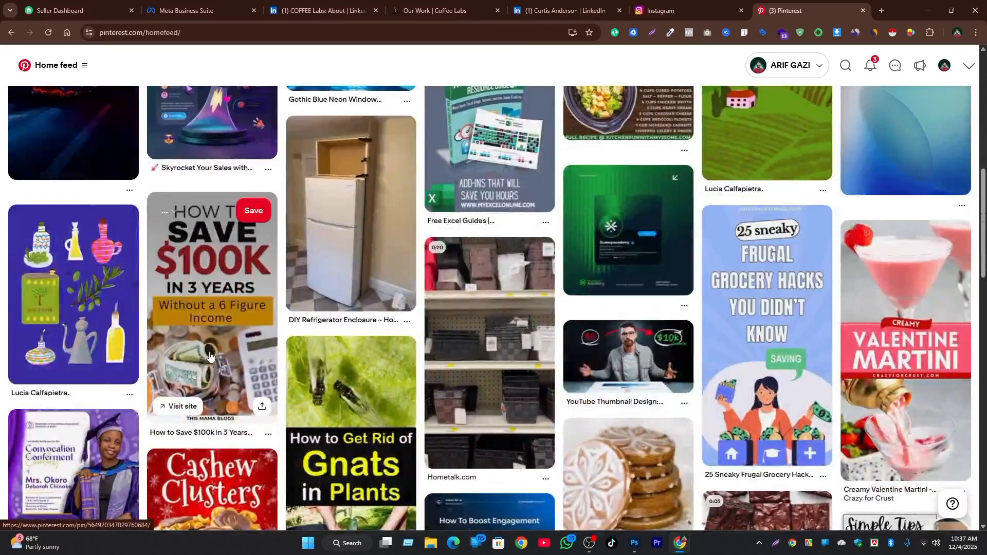
scroll(209, 355, down, 6)
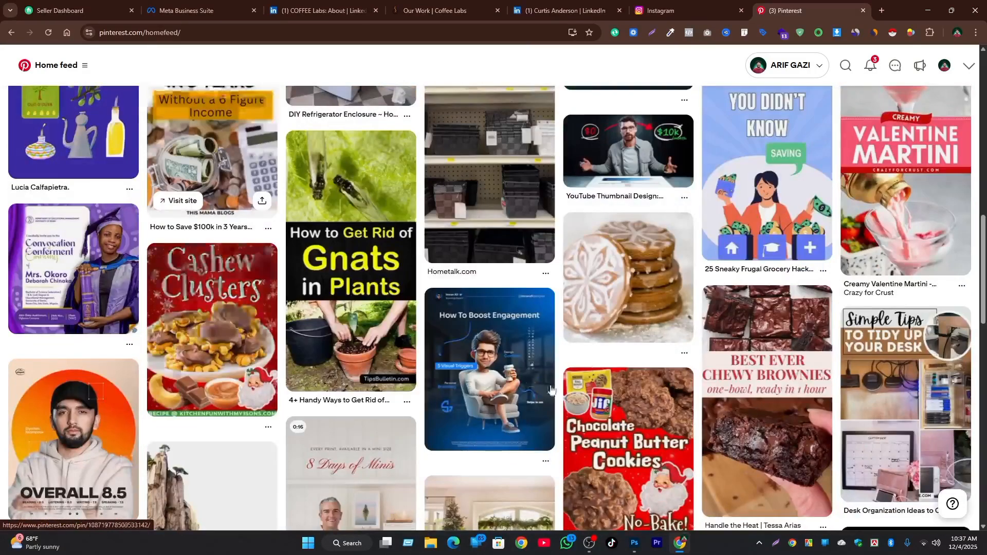
scroll(592, 360, down, 5)
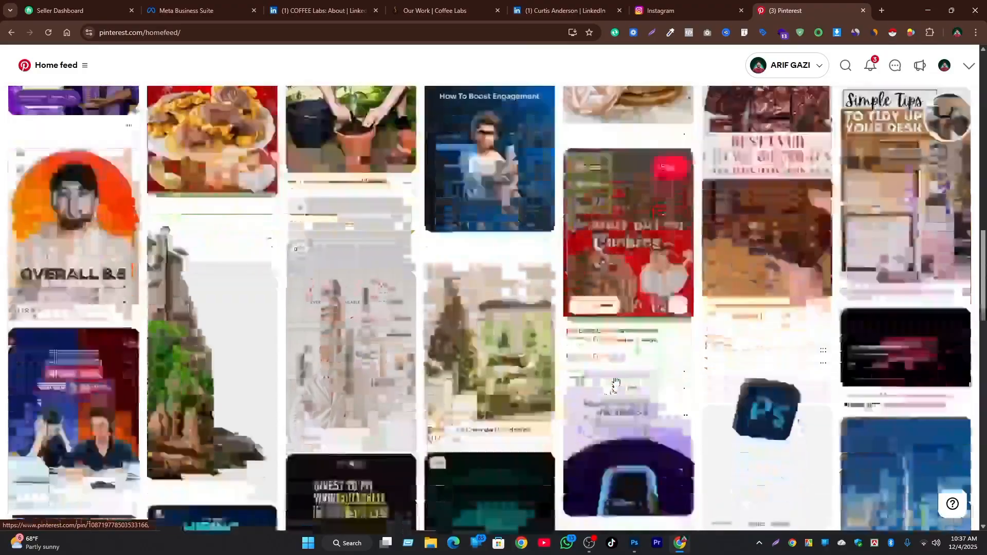
scroll(528, 369, up, 14)
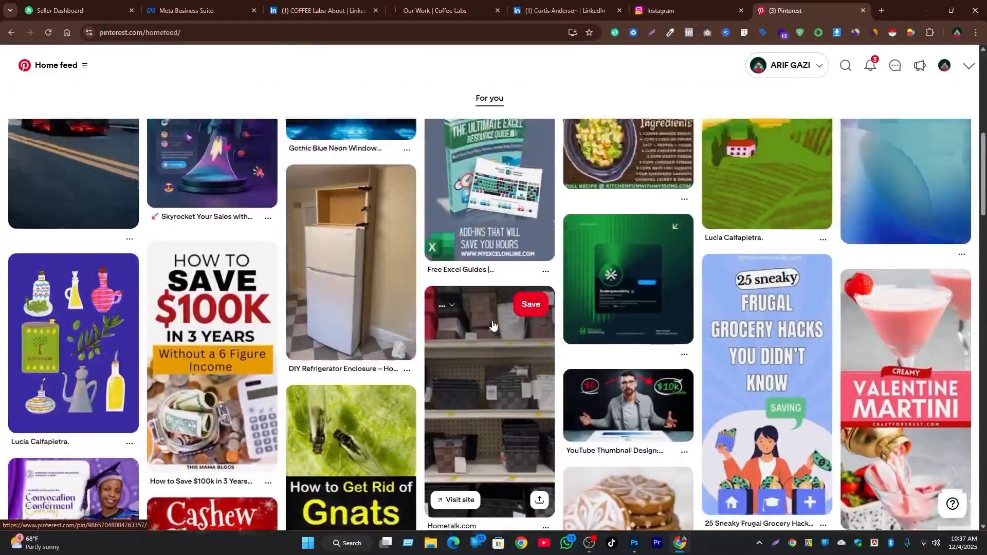
scroll(597, 336, up, 4)
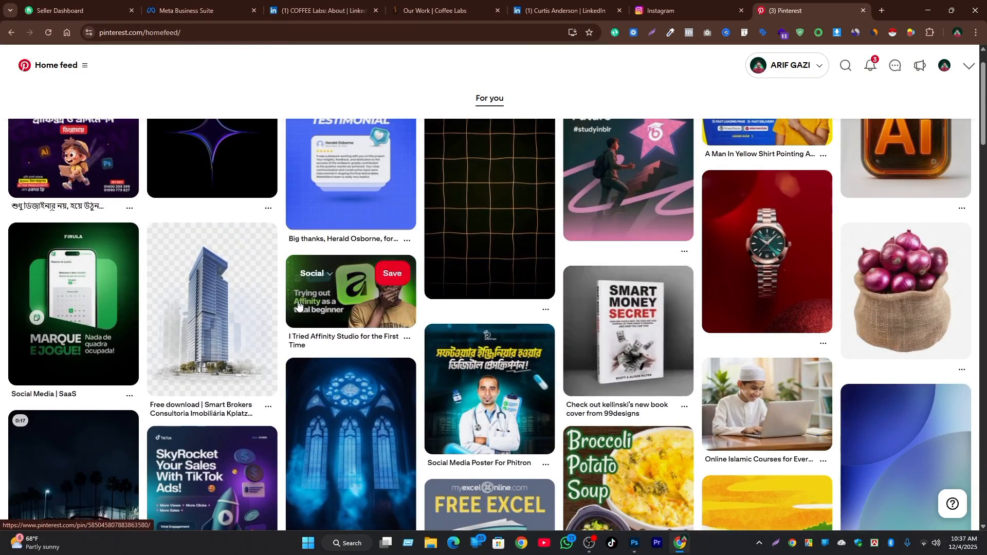
scroll(308, 303, up, 1)
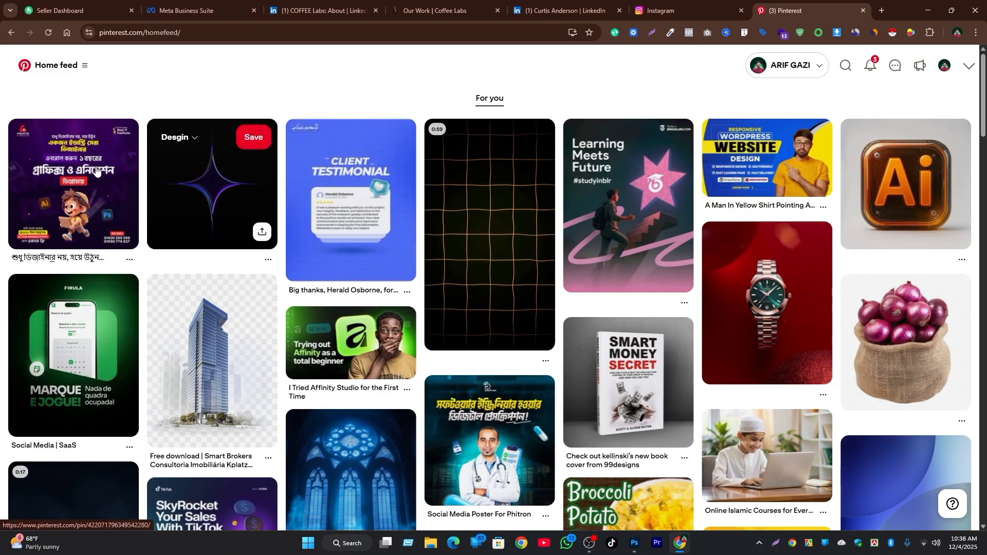
click(79, 169)
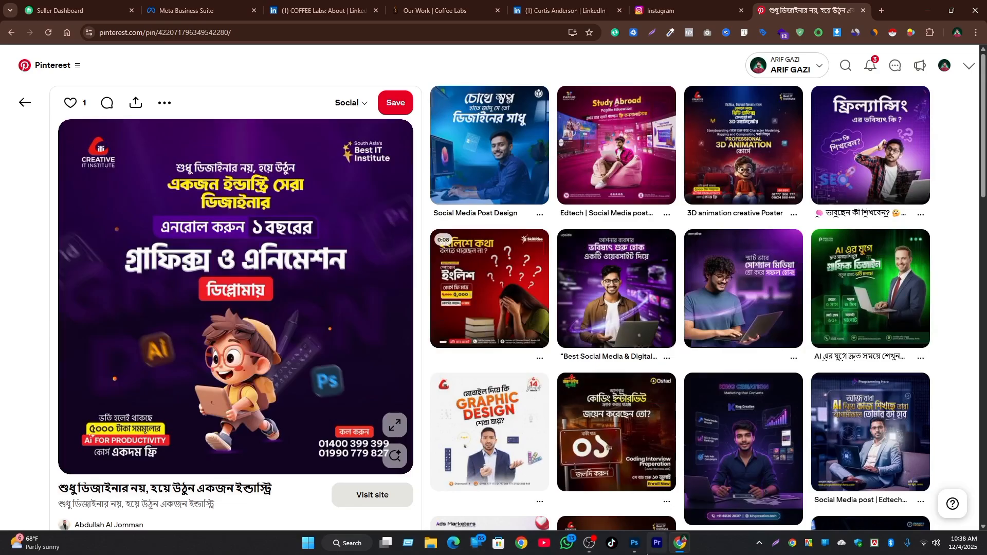
Step: Switch to Photoshop after rechecking the Pinterest poster, and view the files available to open without opening one
click(635, 543)
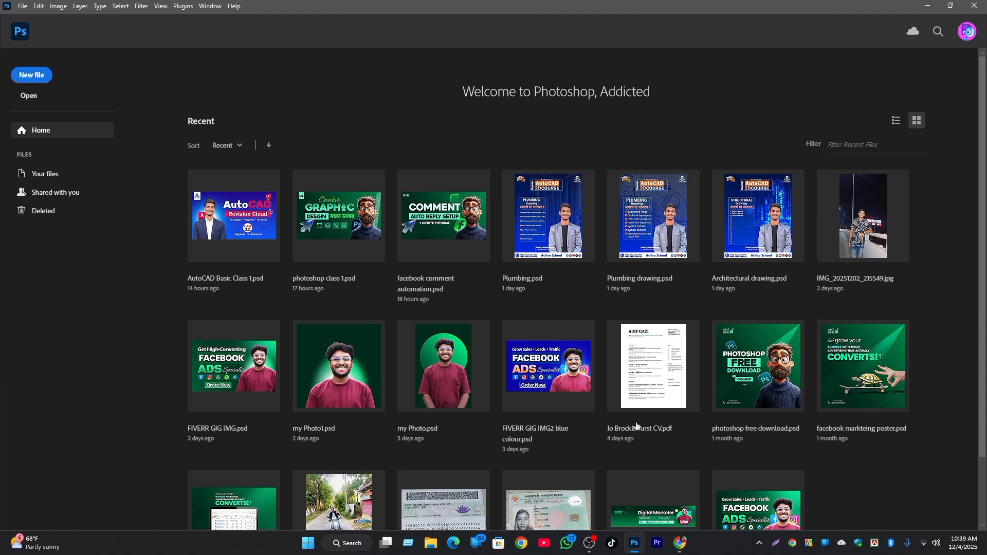
click(680, 543)
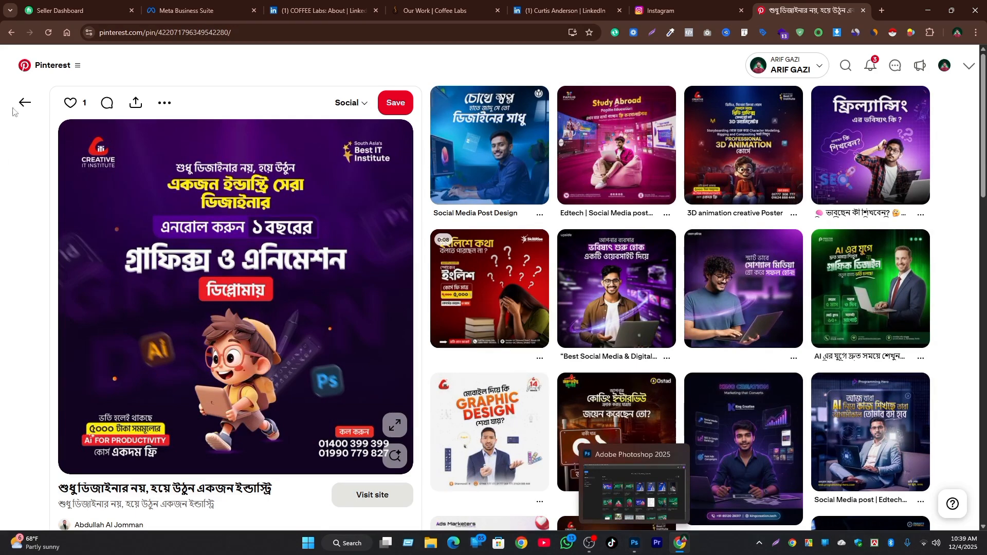
click(635, 543)
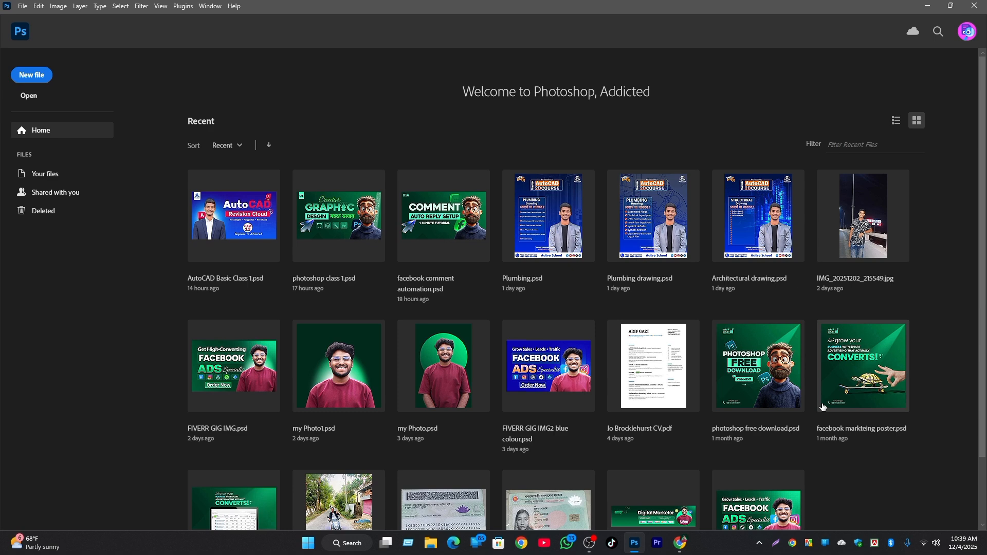
click(23, 97)
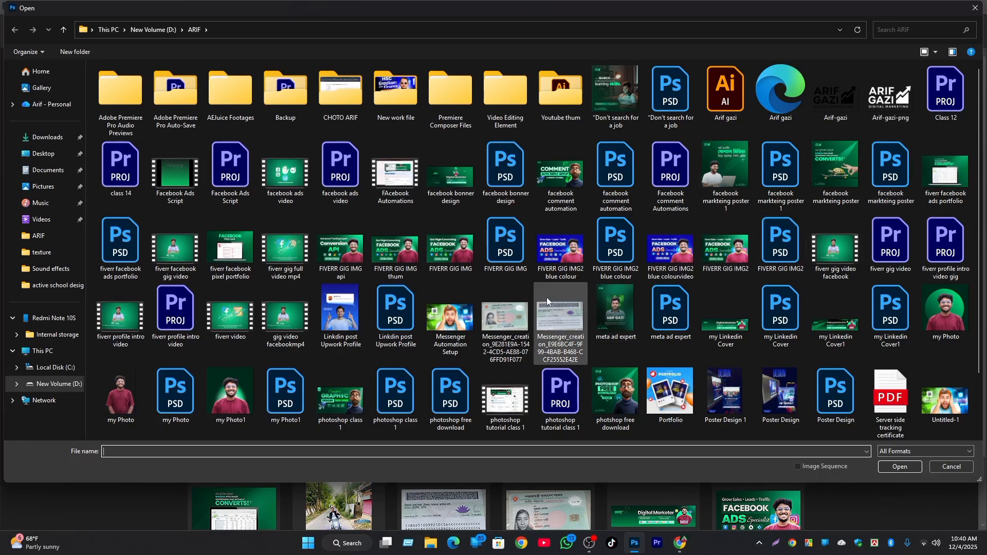
click(939, 467)
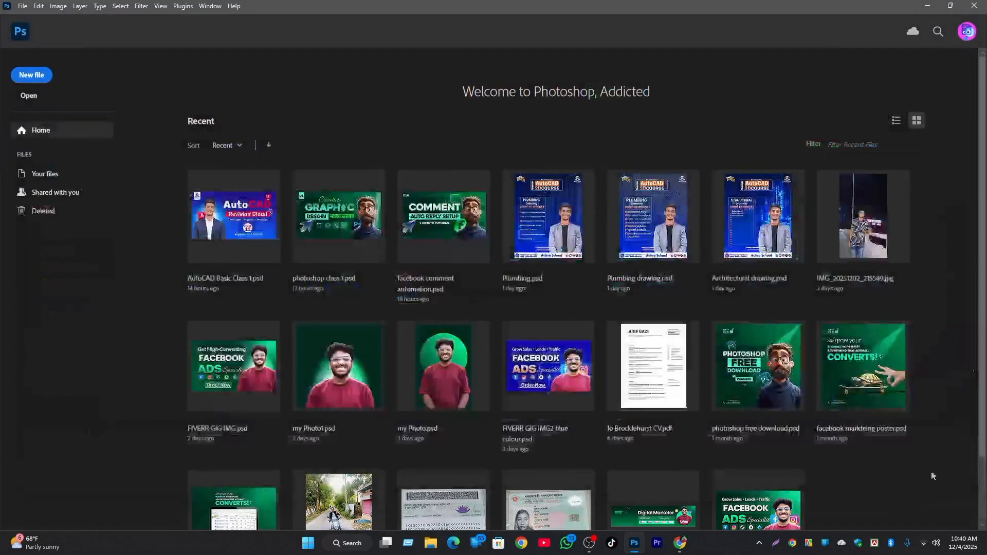
Step: Start a new document and look through the saved and print presets before returning to the recent presets
click(30, 77)
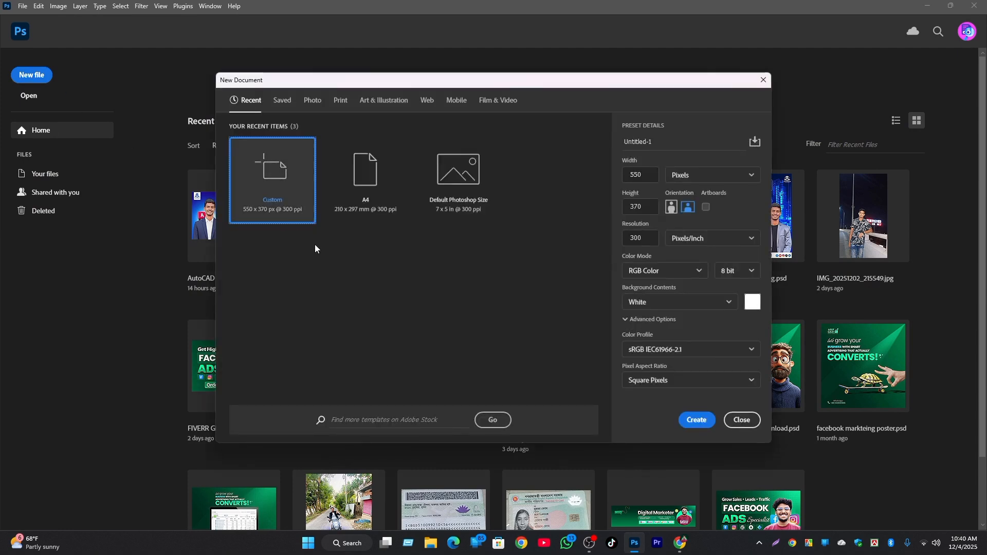
click(280, 102)
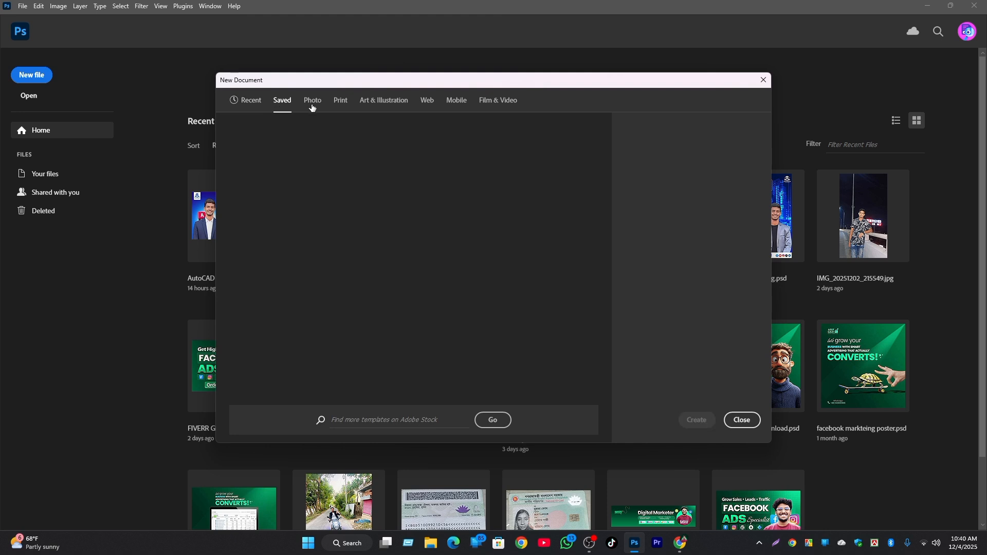
click(338, 103)
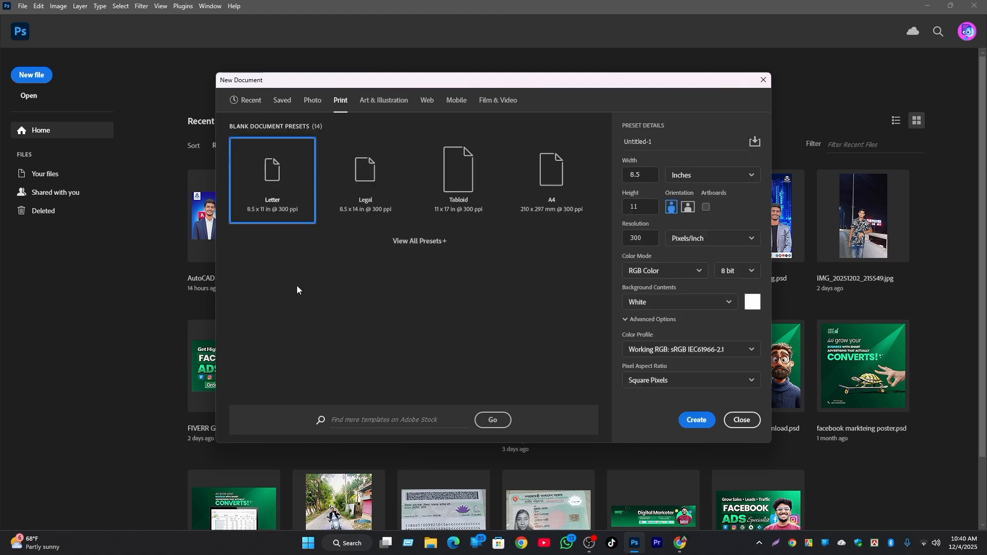
click(255, 102)
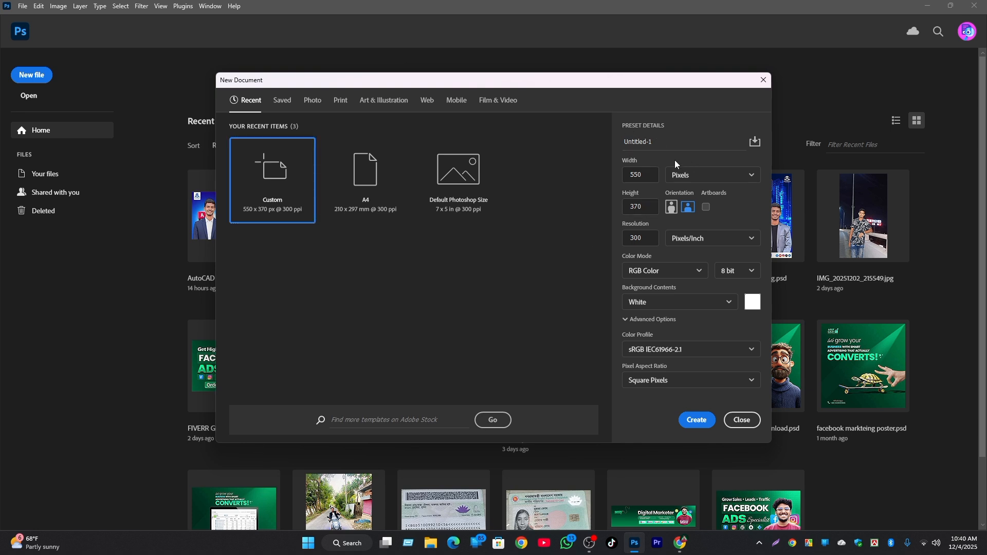
Step: Name the new document "photoshop"
click(659, 141)
click(688, 146)
drag(683, 143, 625, 140)
key(BackSpace)
text(photoshop)
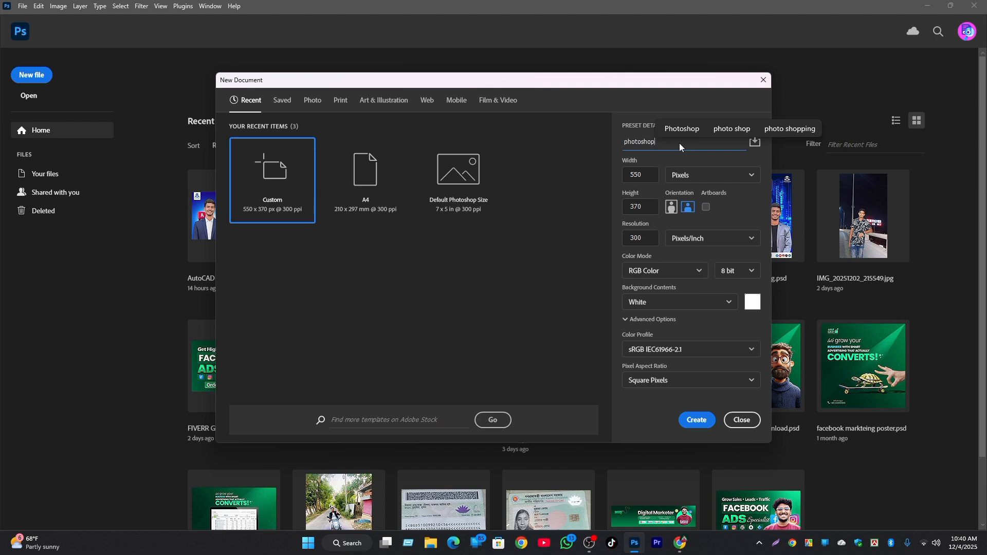
double_click(638, 142)
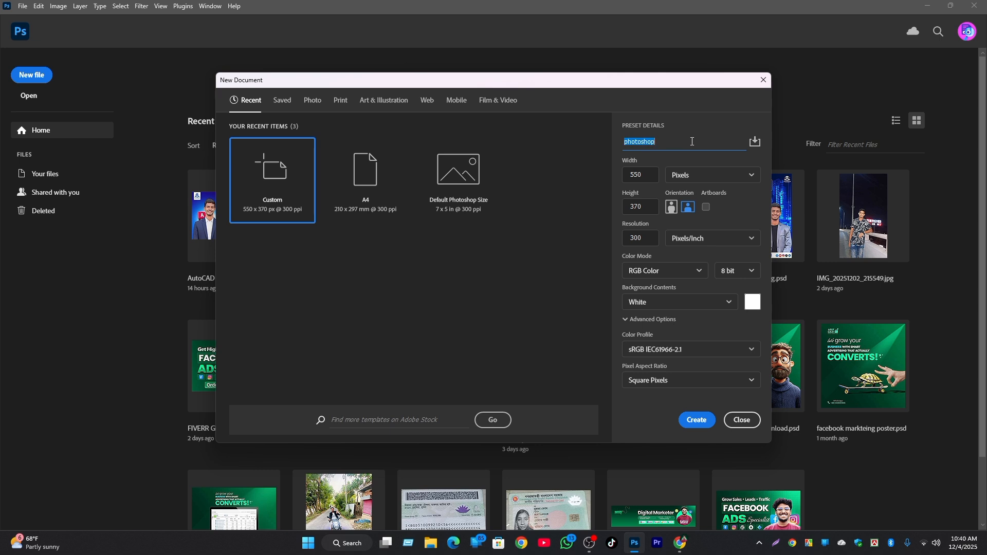
click(690, 142)
Step: Set the new document's width unit to inches and view the other available units
click(689, 178)
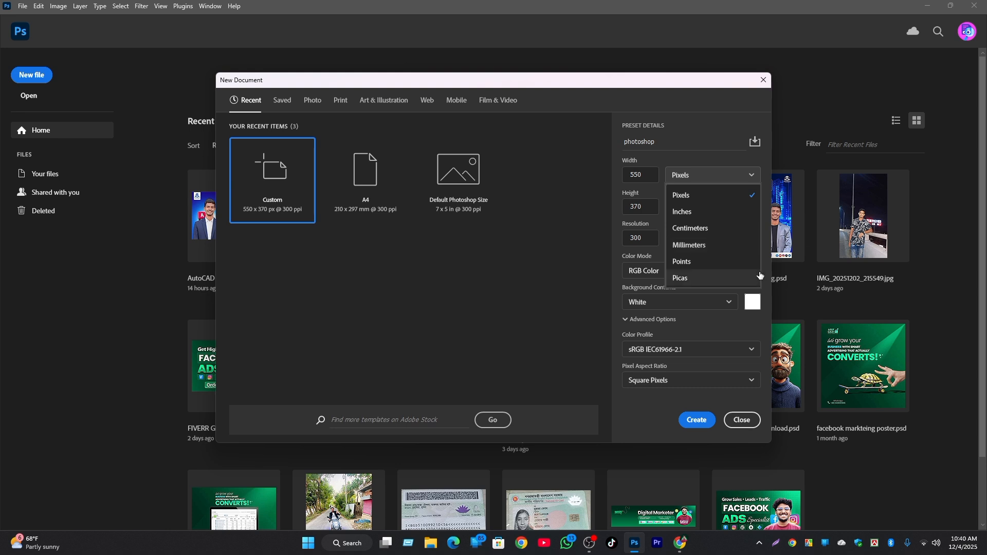
click(703, 215)
click(692, 179)
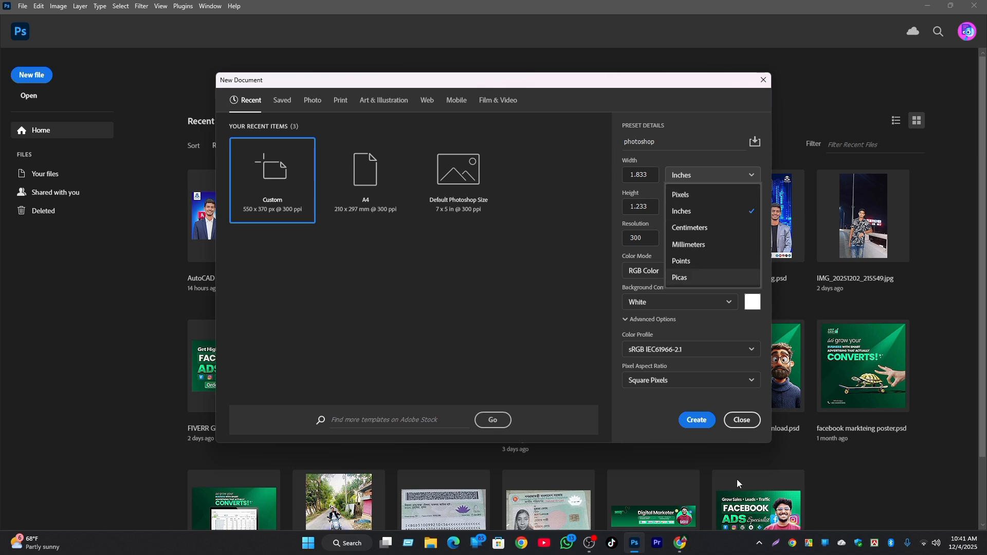
Step: Switch to Chrome and search Google for "poster design" in a new tab
click(682, 544)
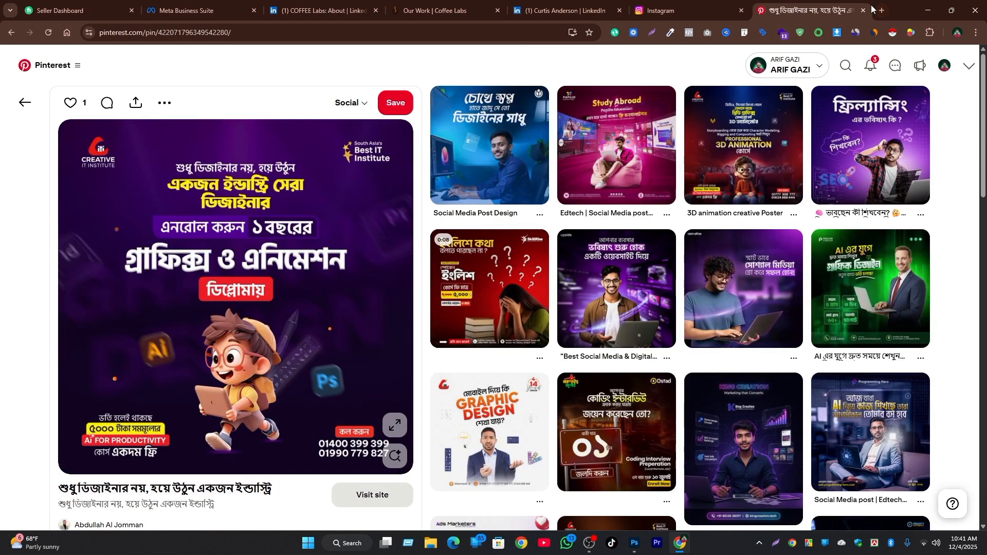
key(ctrl+t)
click(273, 34)
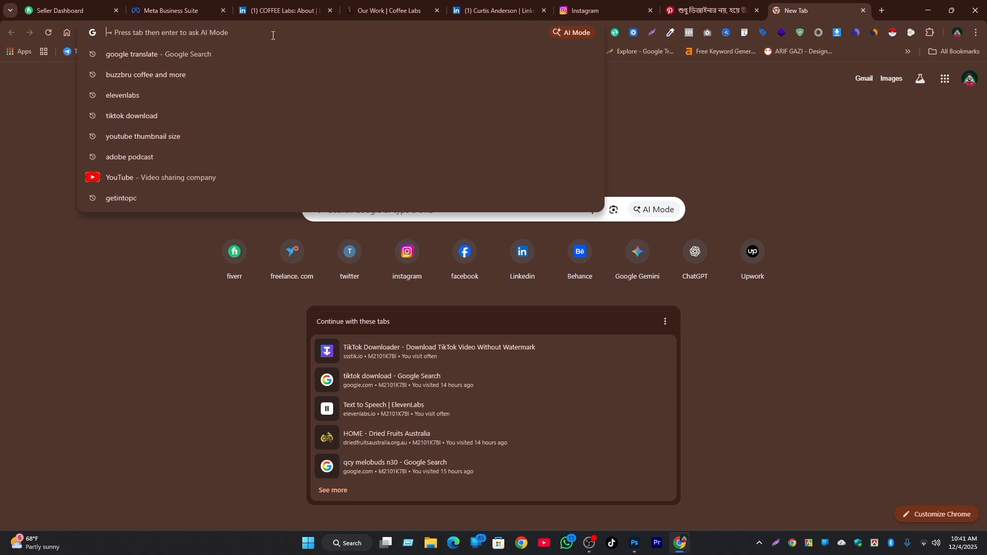
text(poster des)
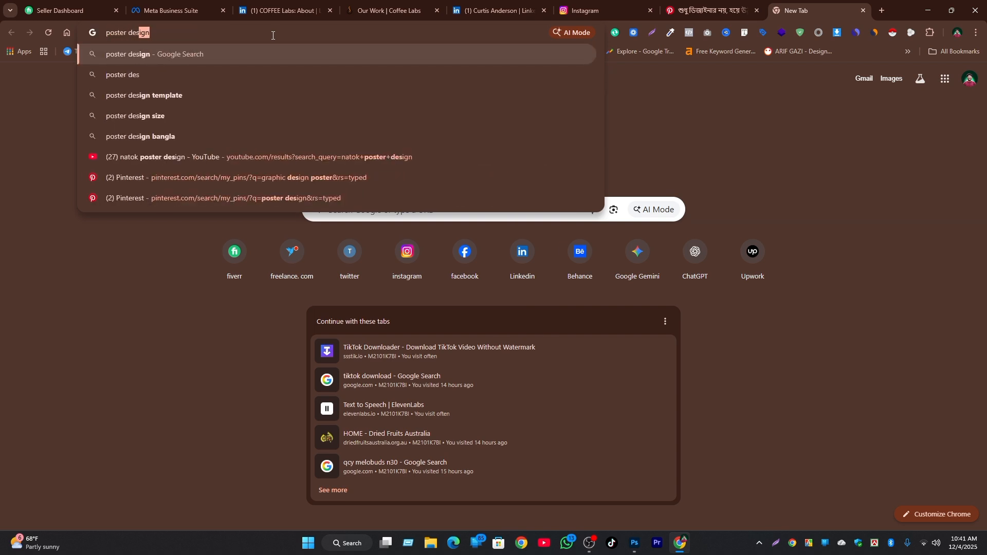
text(ign)
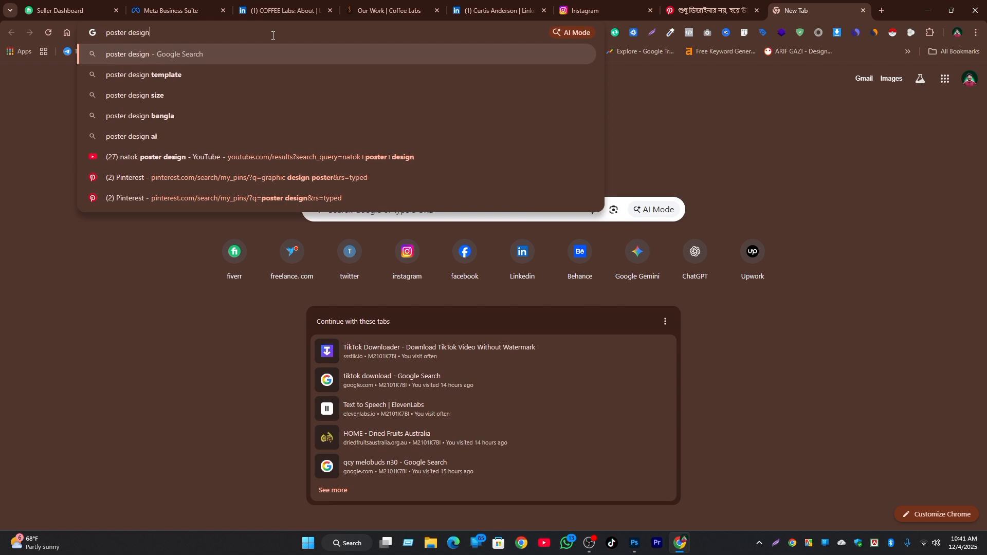
key(Return)
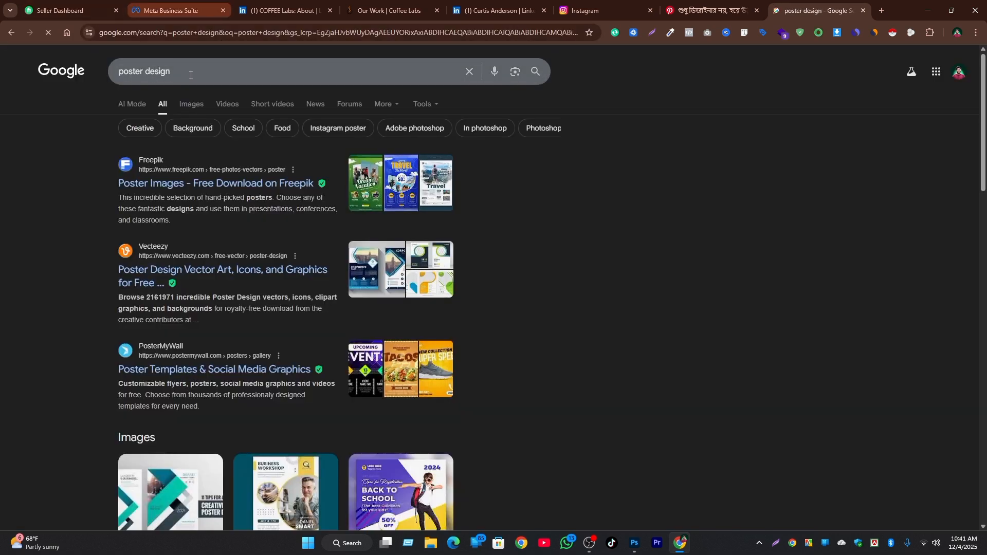
Step: Refine the Google search to "poster design size" and read the common poster sizes in the overview
click(190, 75)
text(size)
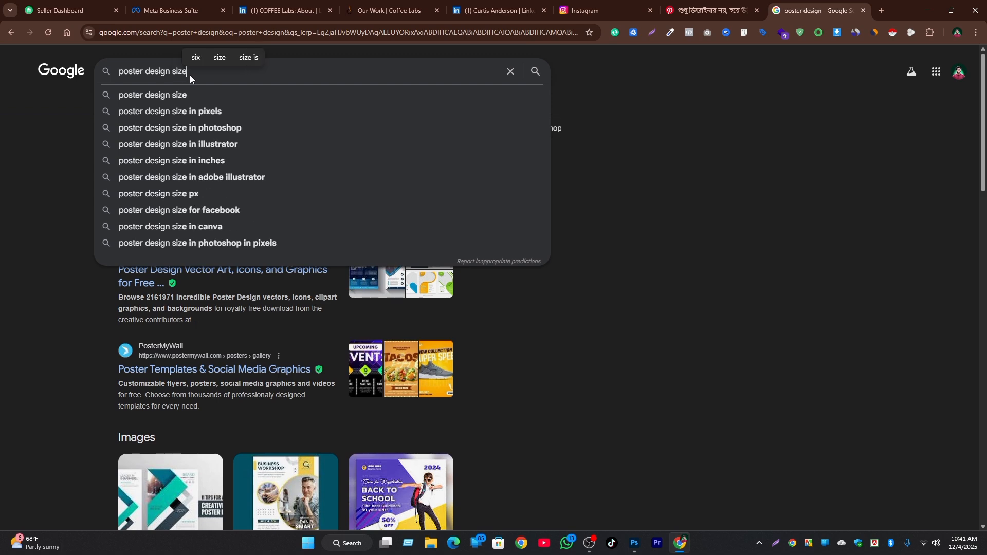
key(Return)
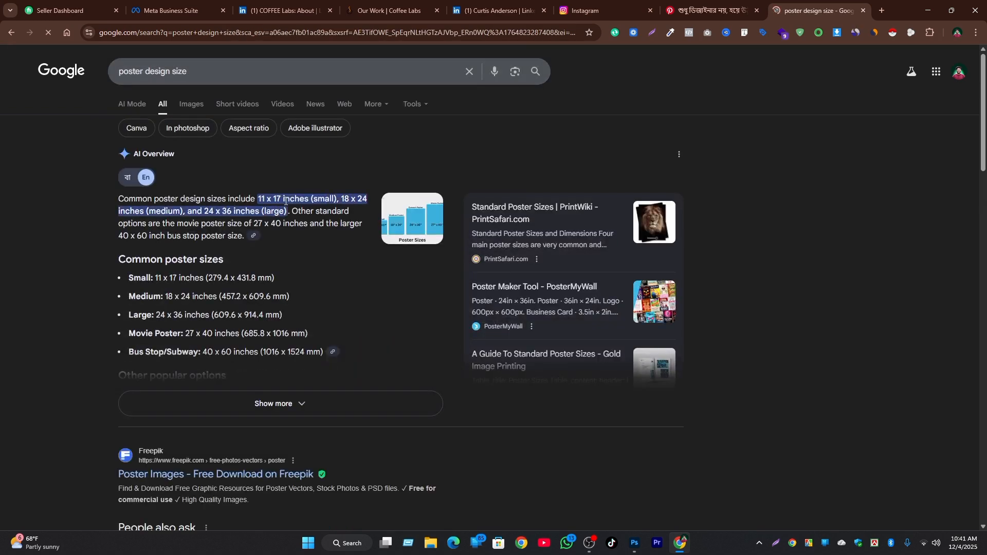
drag(266, 195, 290, 198)
scroll(266, 345, down, 1)
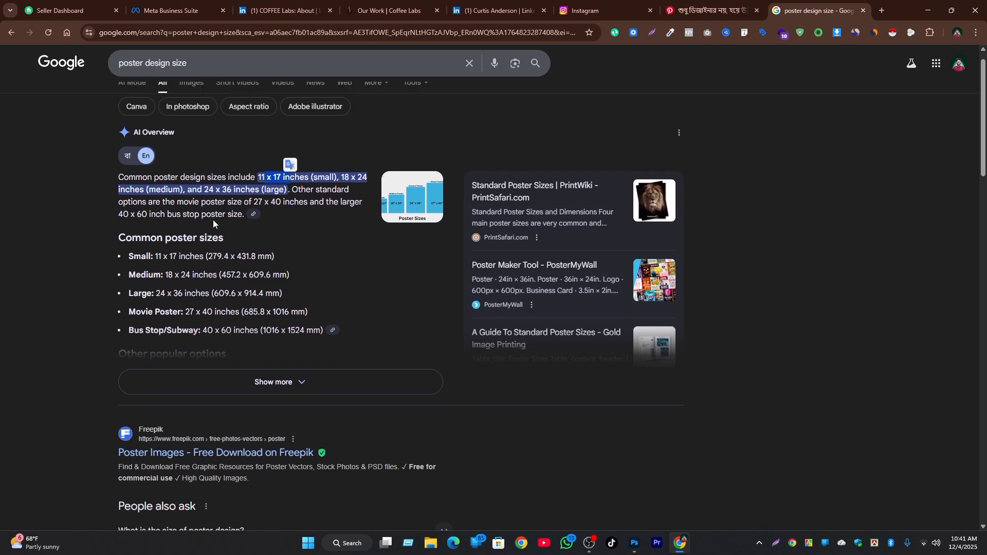
scroll(213, 224, up, 1)
Step: Refine the Google search to "facebook poster design size" and open the "Facebook Ad Size & Specs" image from Marketing Fix blog
click(124, 73)
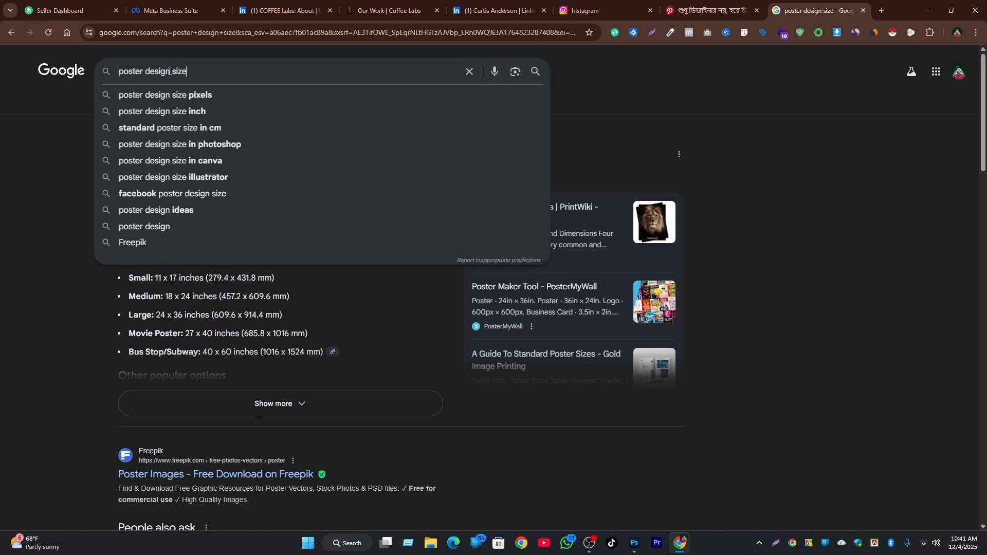
text(facebook)
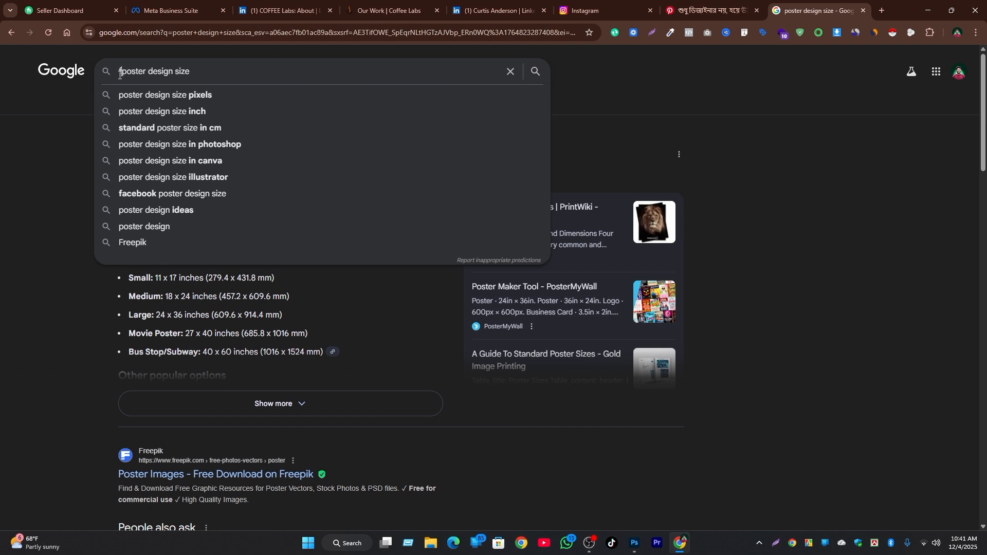
key(Return)
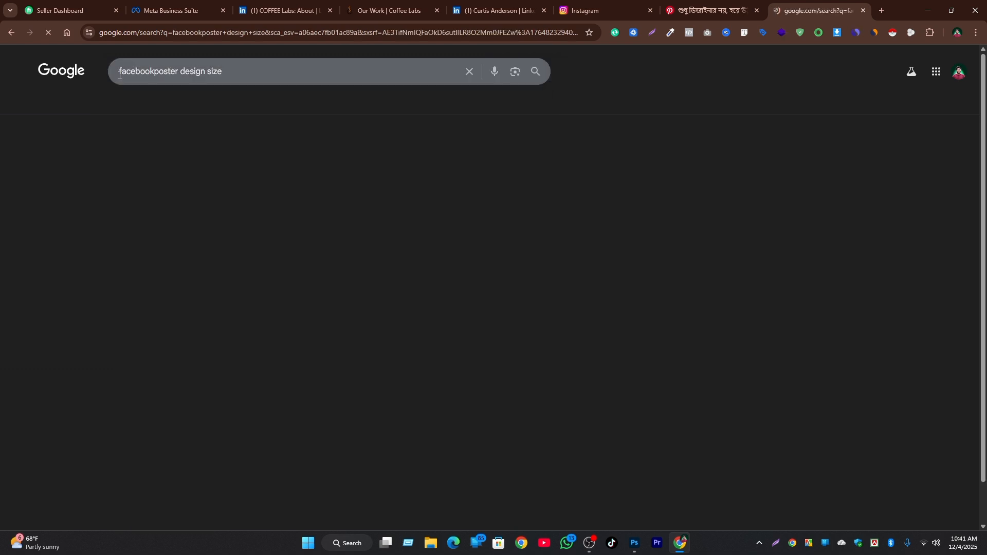
click(152, 70)
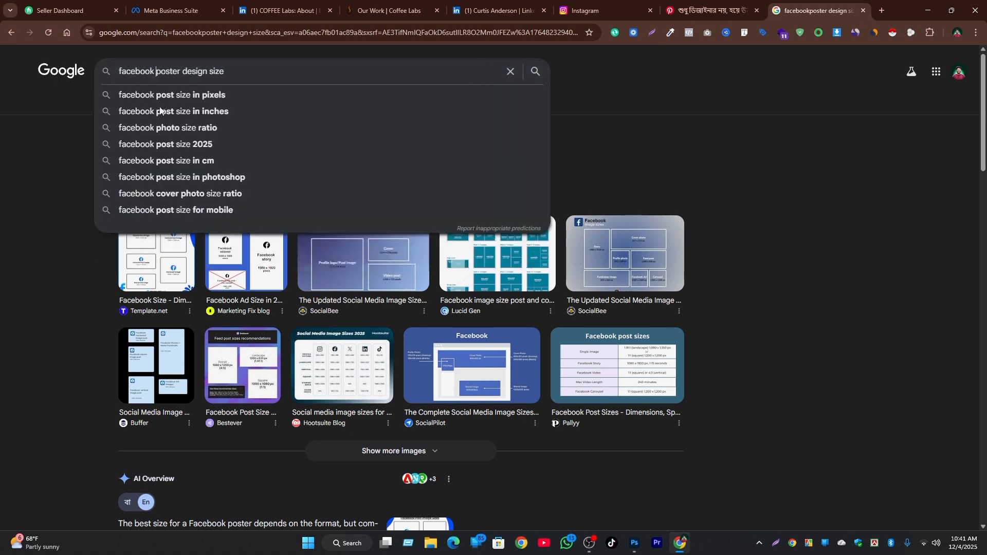
click(27, 238)
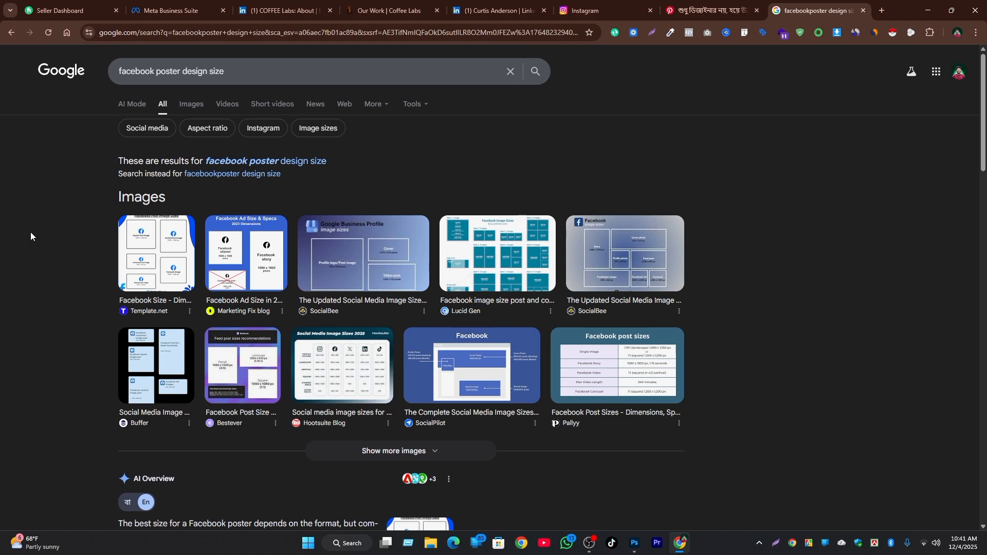
scroll(280, 165, down, 1)
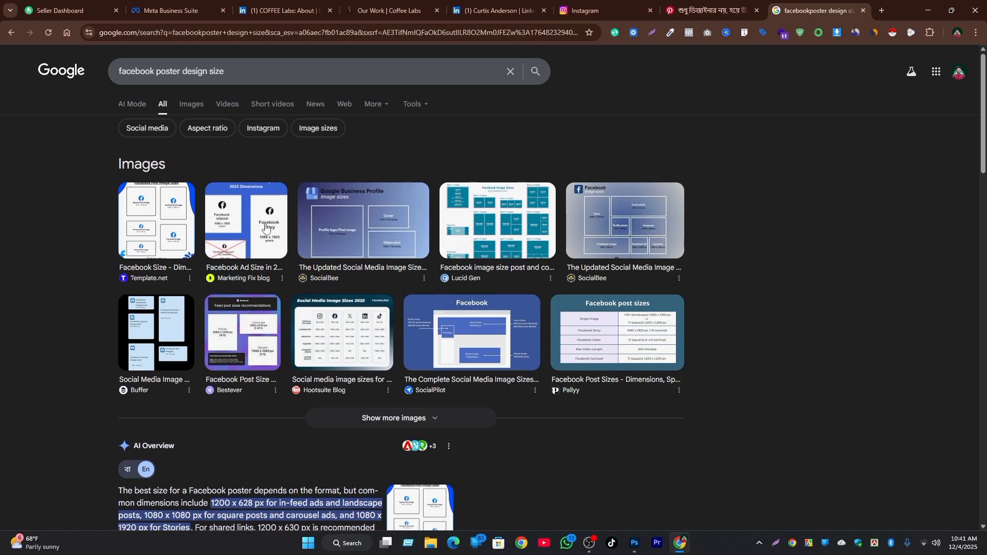
click(223, 247)
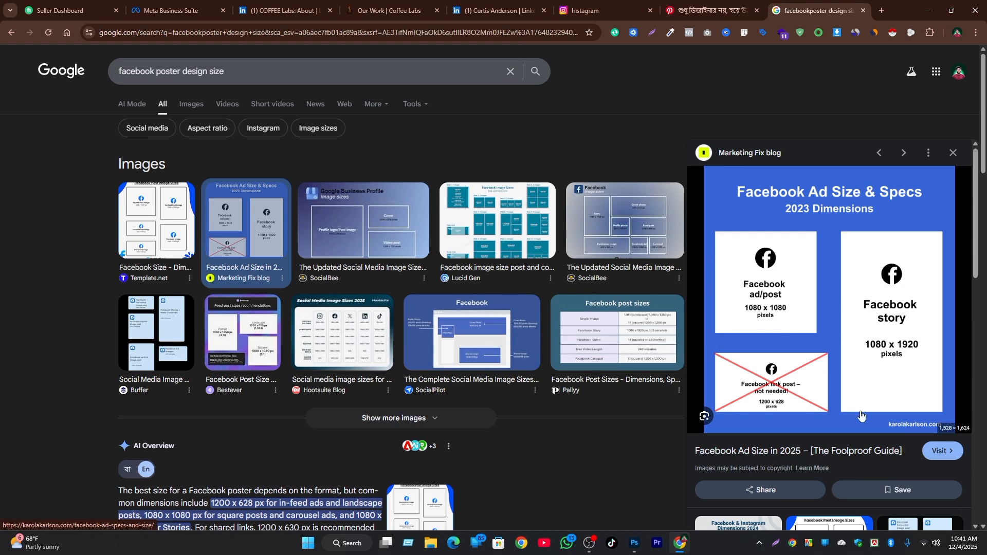
Step: Switch to Photoshop and set the new document's width unit to Pixels
click(635, 543)
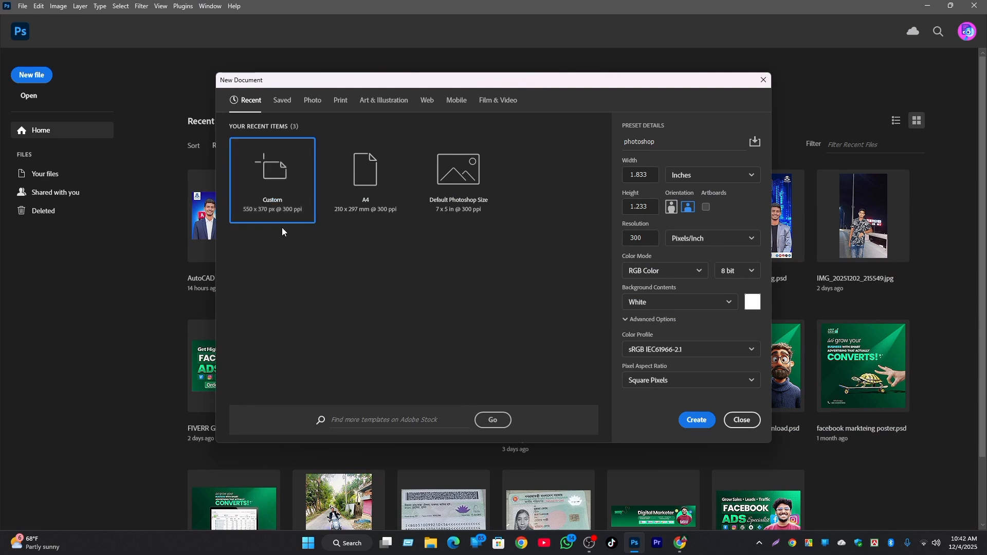
click(703, 174)
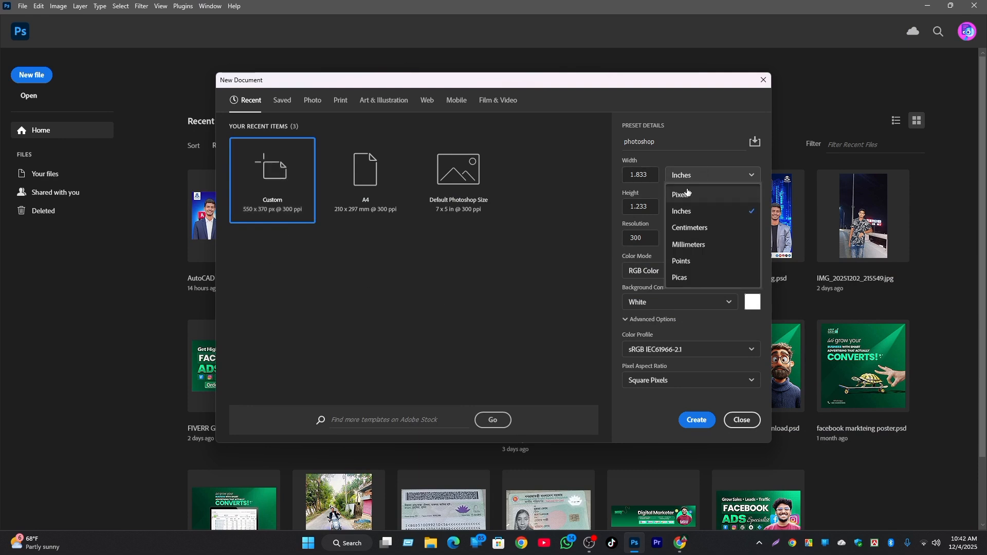
click(686, 192)
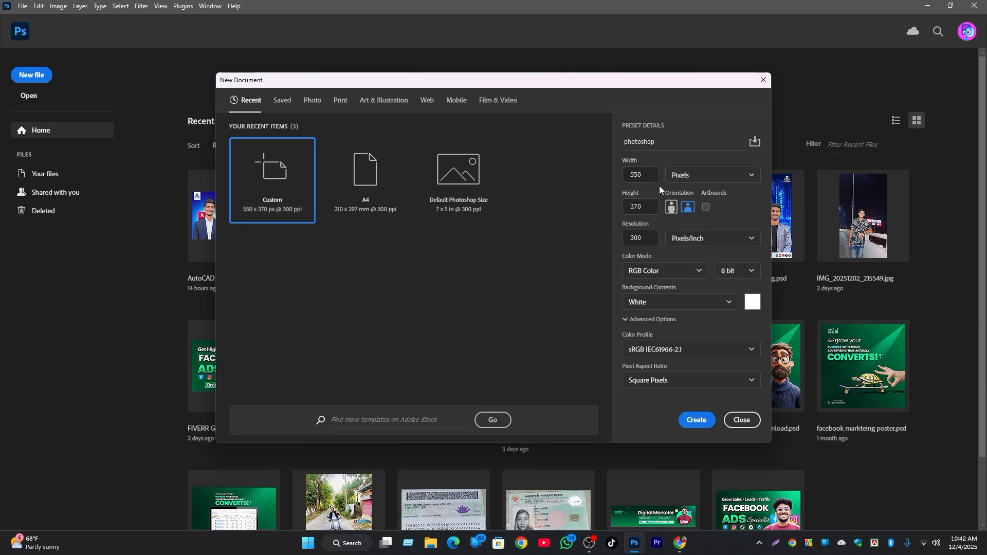
Step: Switch to the Pinterest poster in Chrome and frame a screen snip around the large purple design
click(680, 543)
click(684, 6)
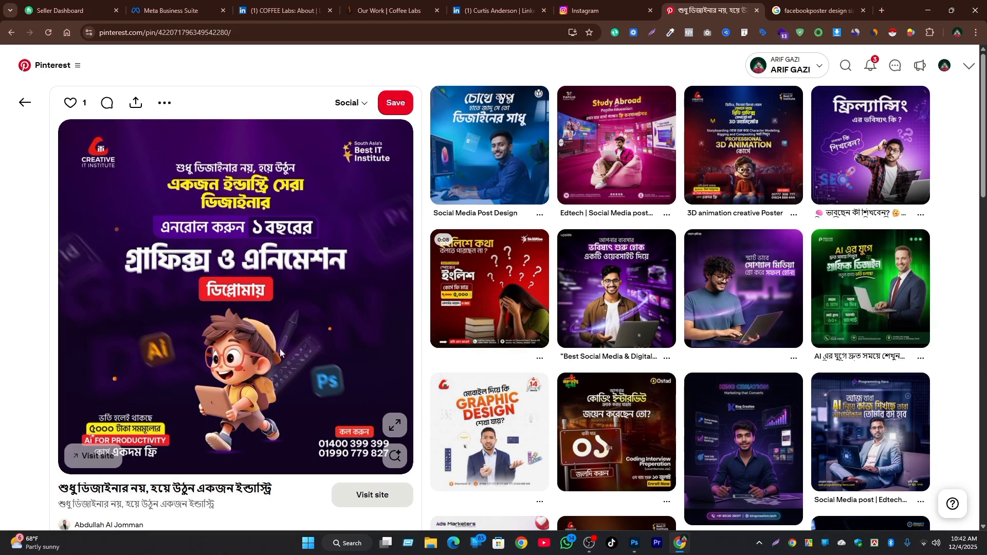
key(super+shift+s)
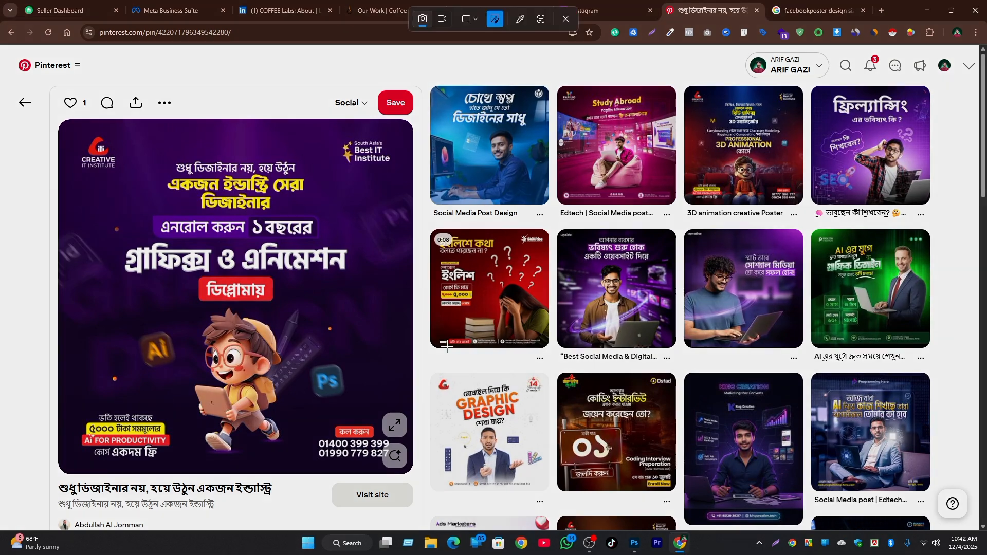
drag(8, 71, 438, 514)
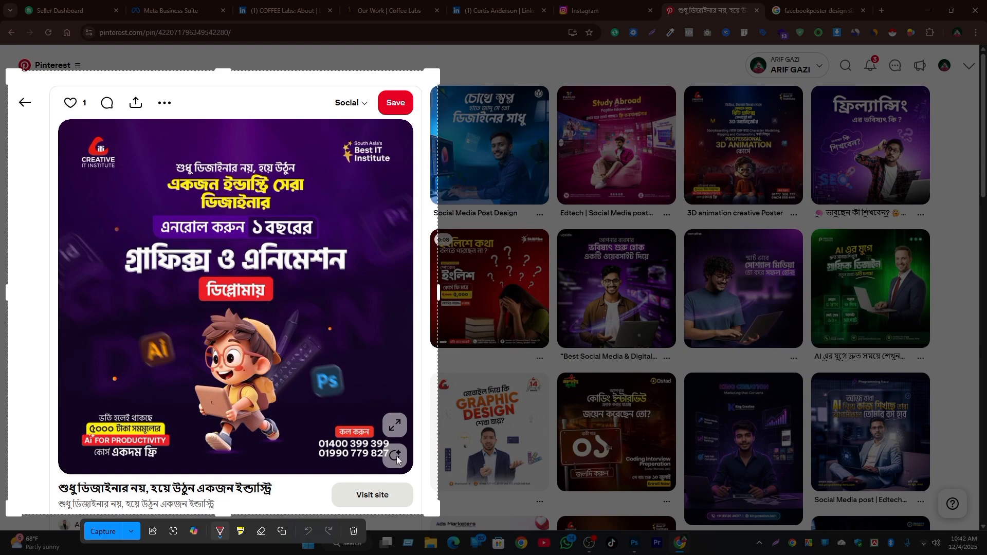
Step: Draw straight lines along the poster's top and left edges in the snip and discard the snip
click(282, 532)
click(192, 26)
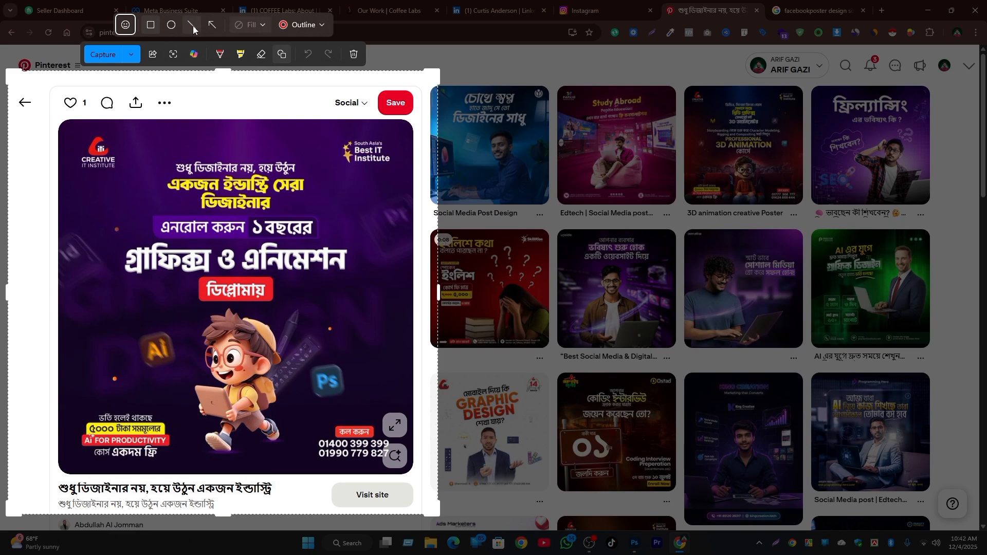
drag(60, 118, 414, 118)
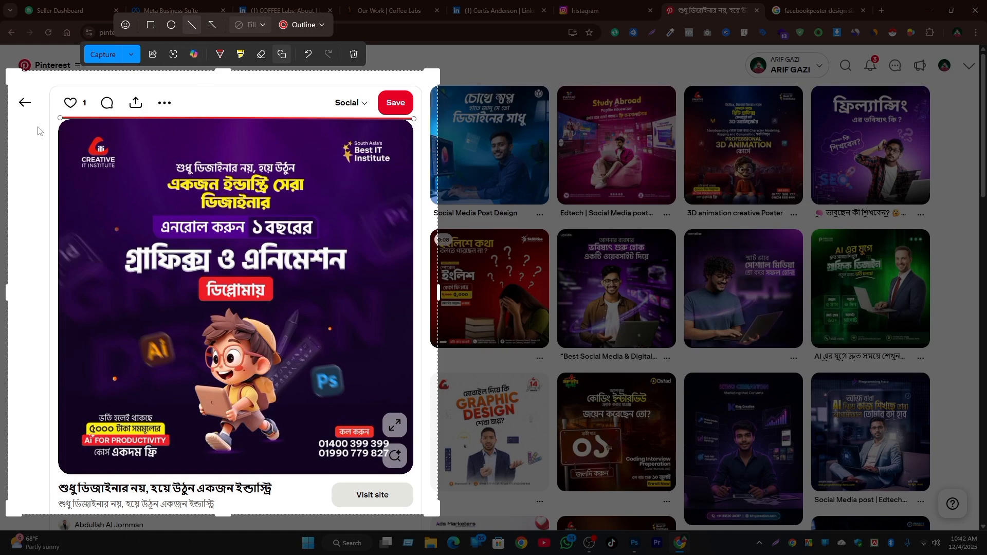
drag(57, 125, 57, 477)
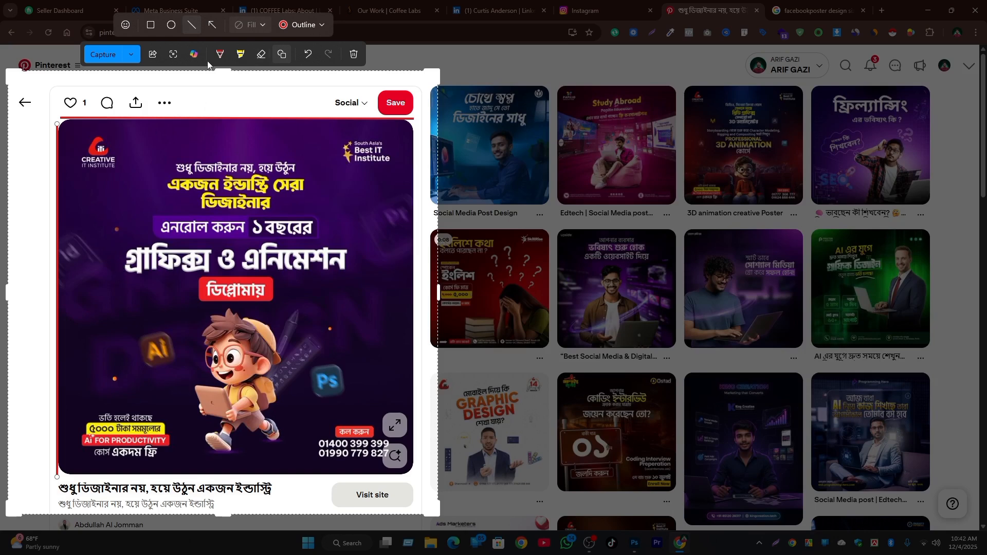
click(353, 54)
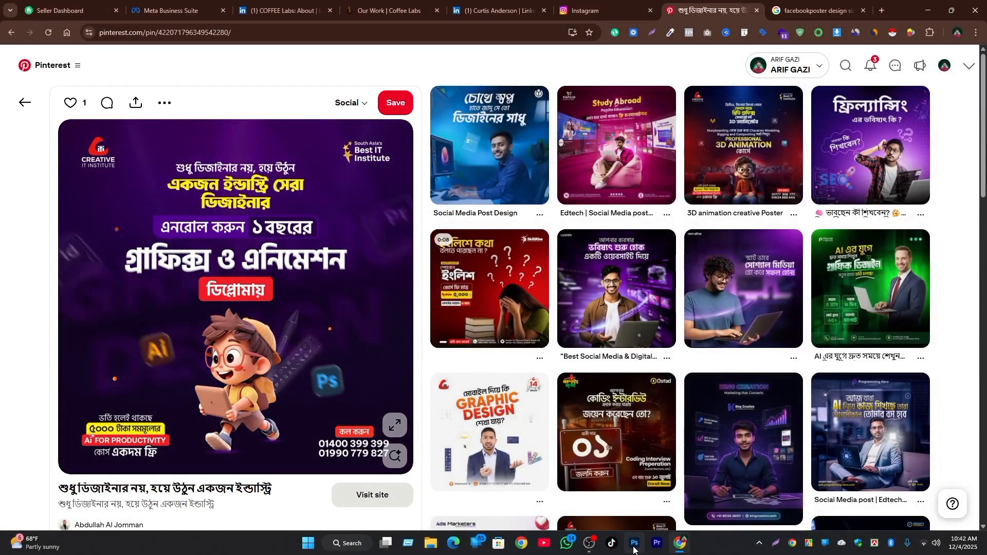
Step: Return to the Google results in Chrome and read the recommended Facebook ad/post size in the opened image
click(635, 546)
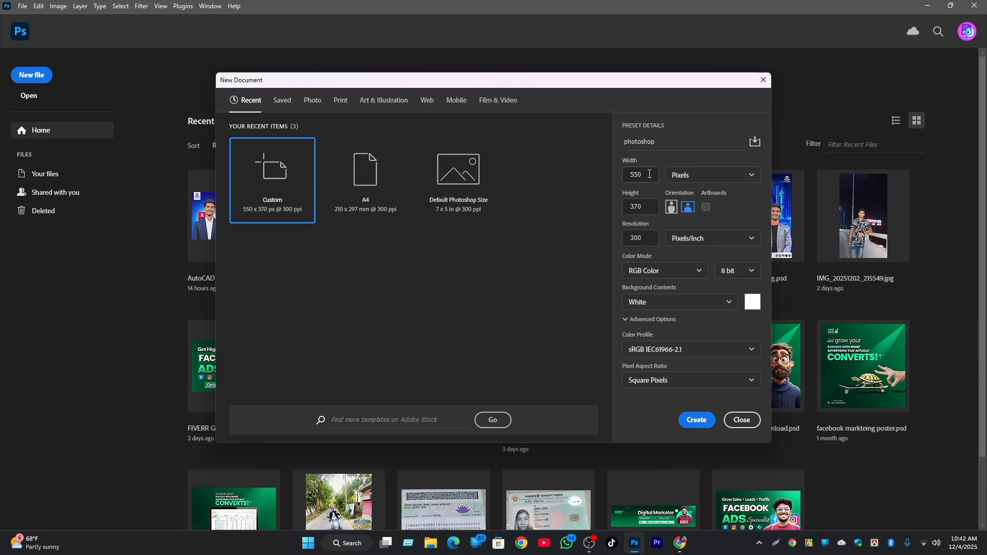
click(681, 543)
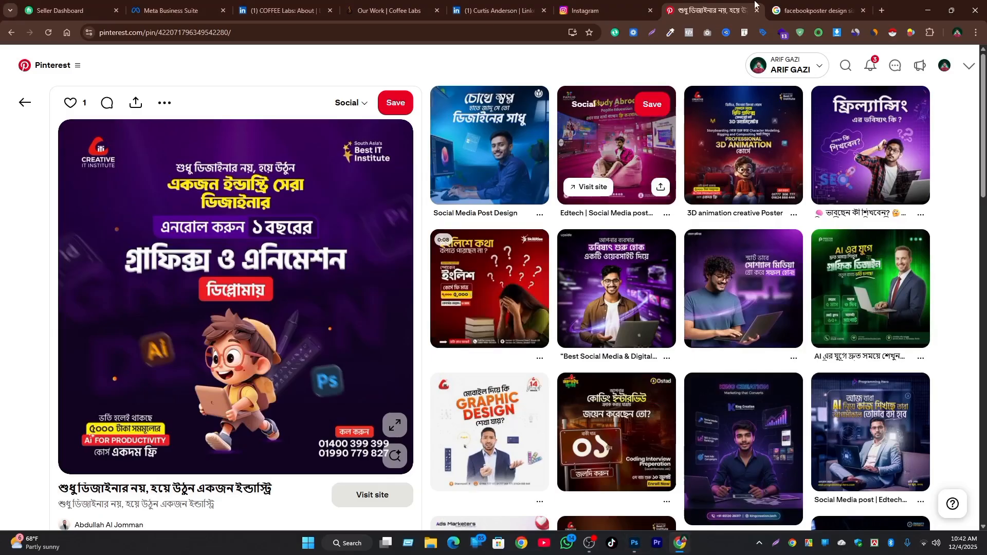
click(794, 10)
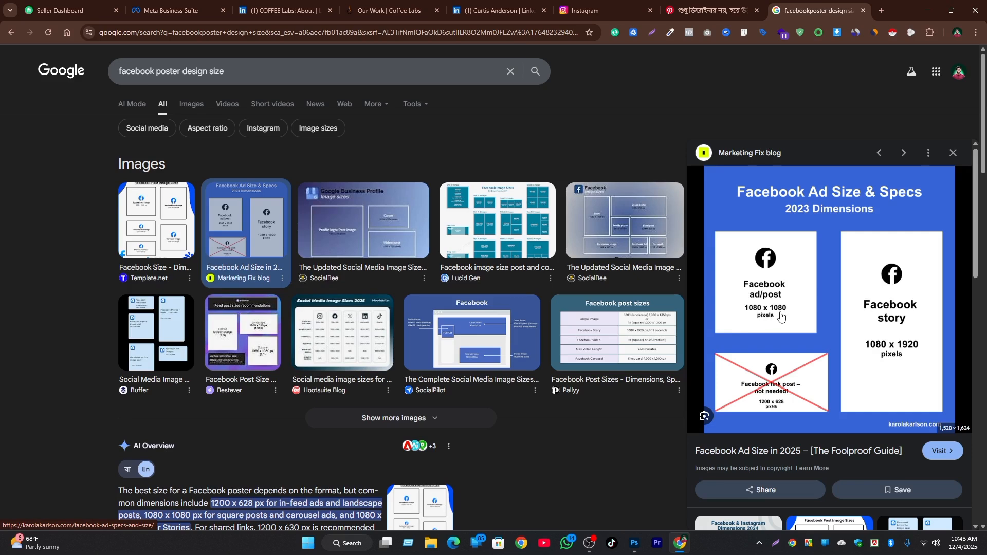
Step: Switch to Photoshop and set the new document's width and height to 1080 pixels each
click(634, 543)
click(653, 180)
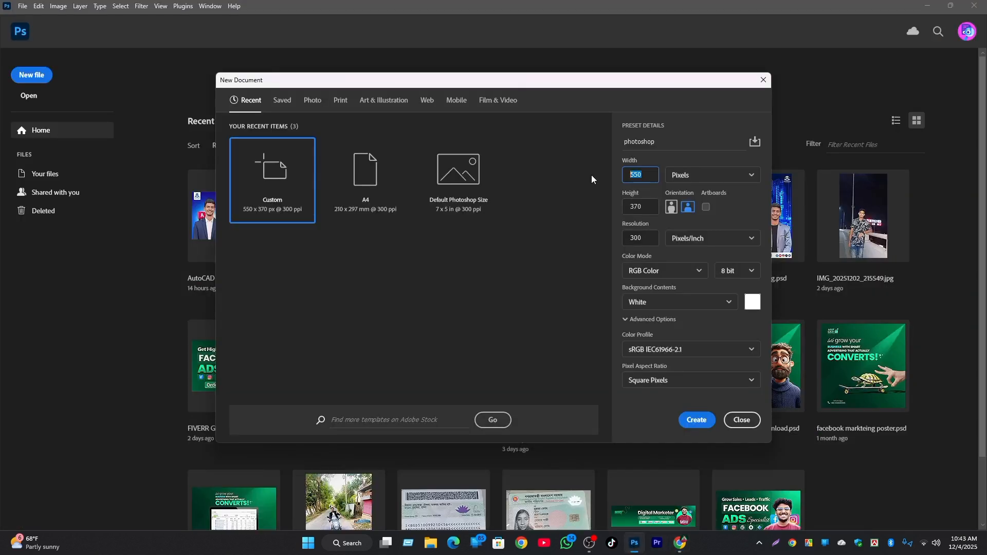
text(1080)
click(654, 204)
text(108)
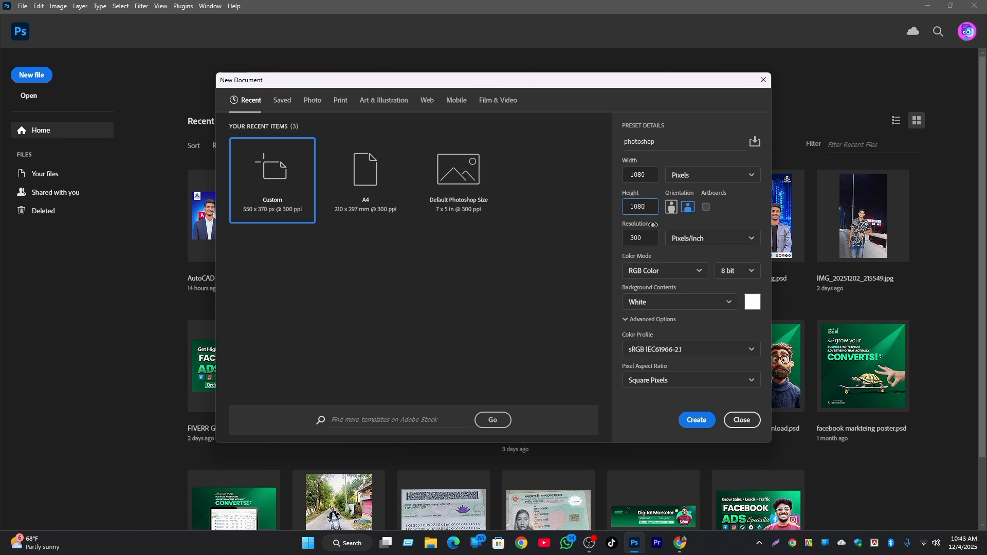
Step: Set the new document's color mode to CMYK Color
click(632, 240)
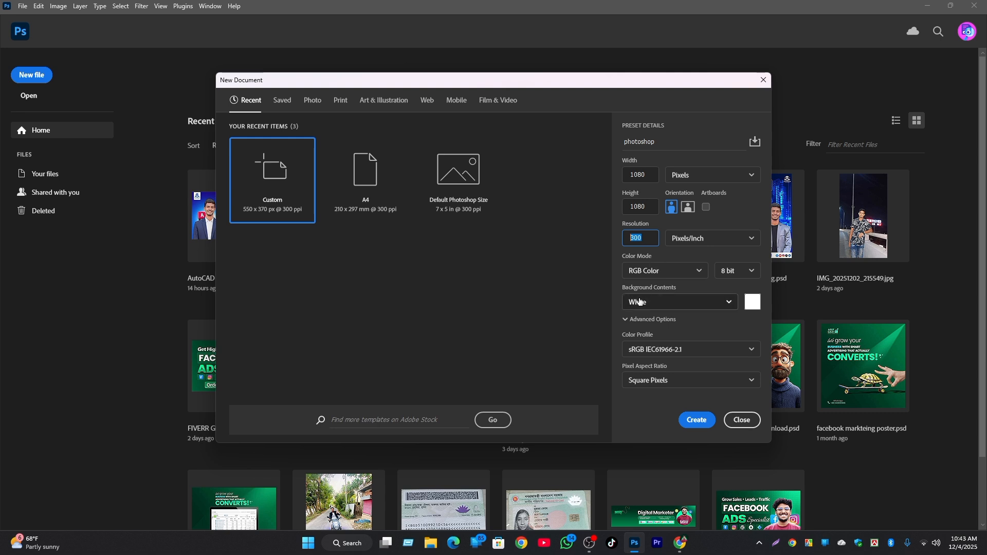
click(652, 279)
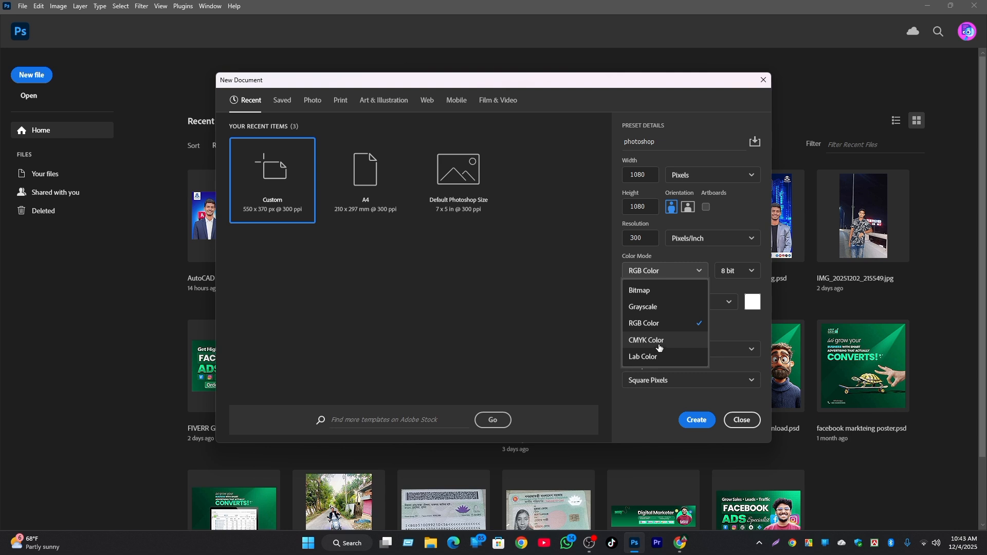
click(657, 343)
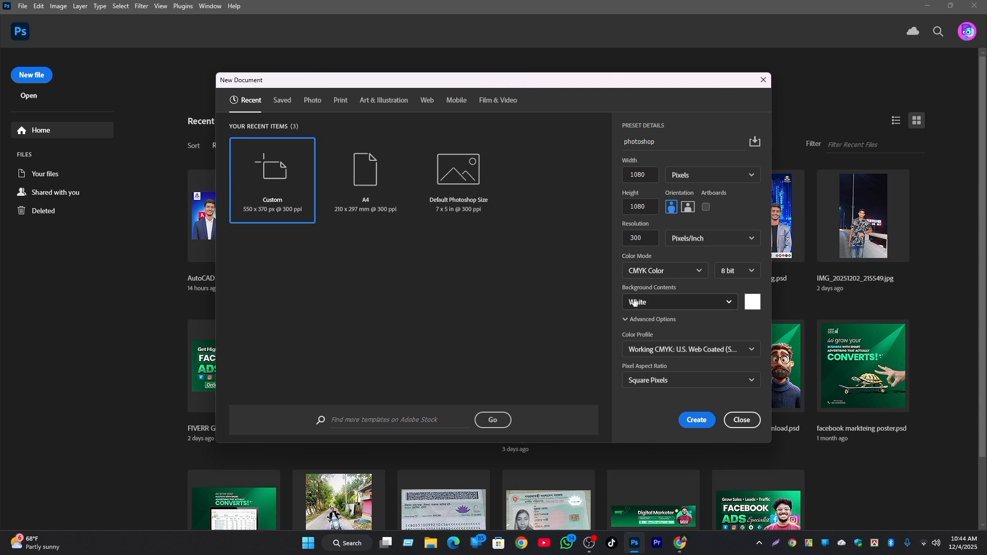
Step: Choose White background contents and RGB Color mode, and create the document
click(675, 305)
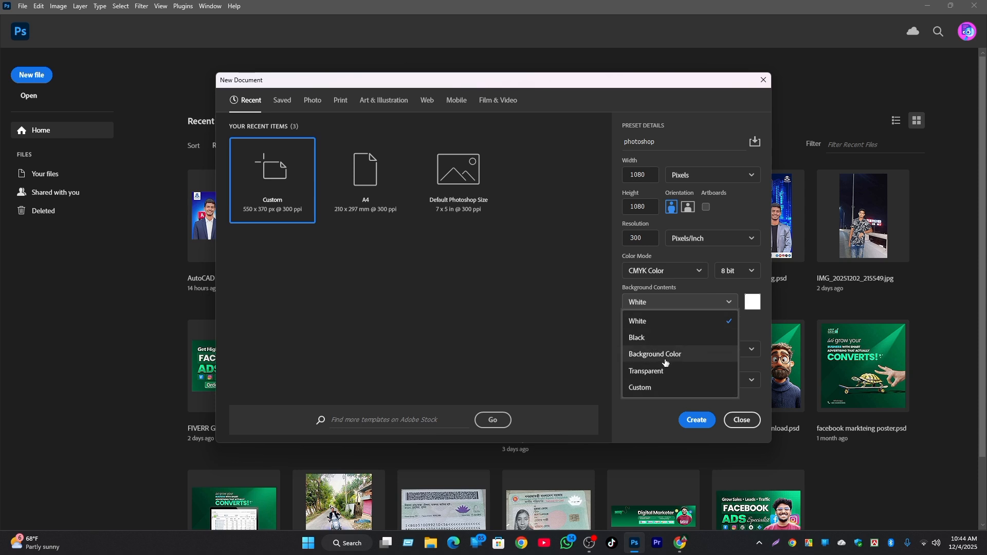
click(673, 321)
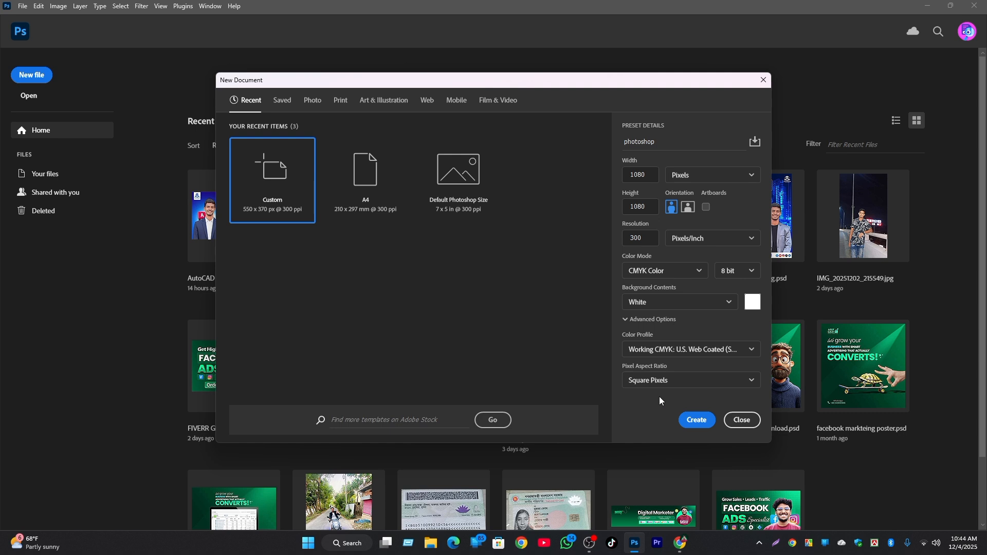
click(660, 273)
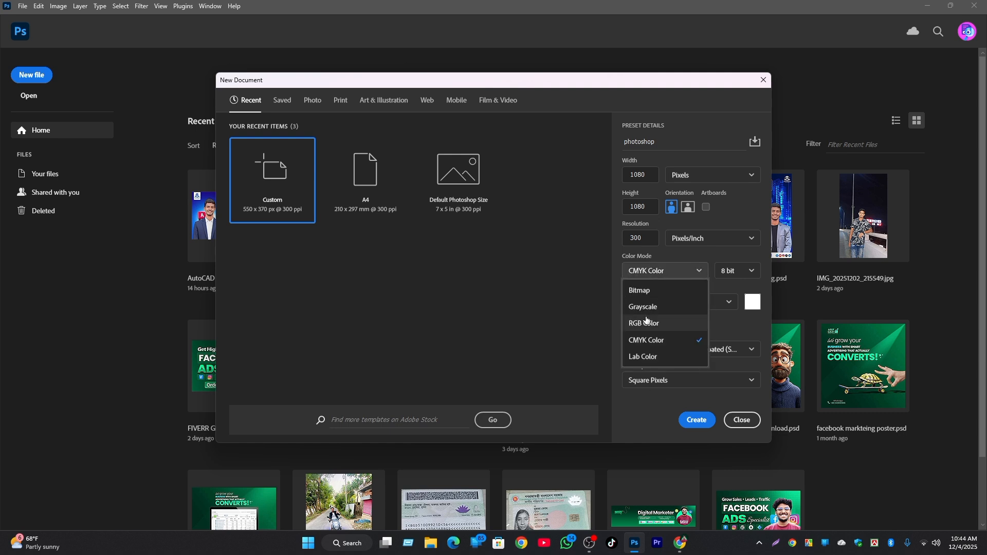
click(644, 324)
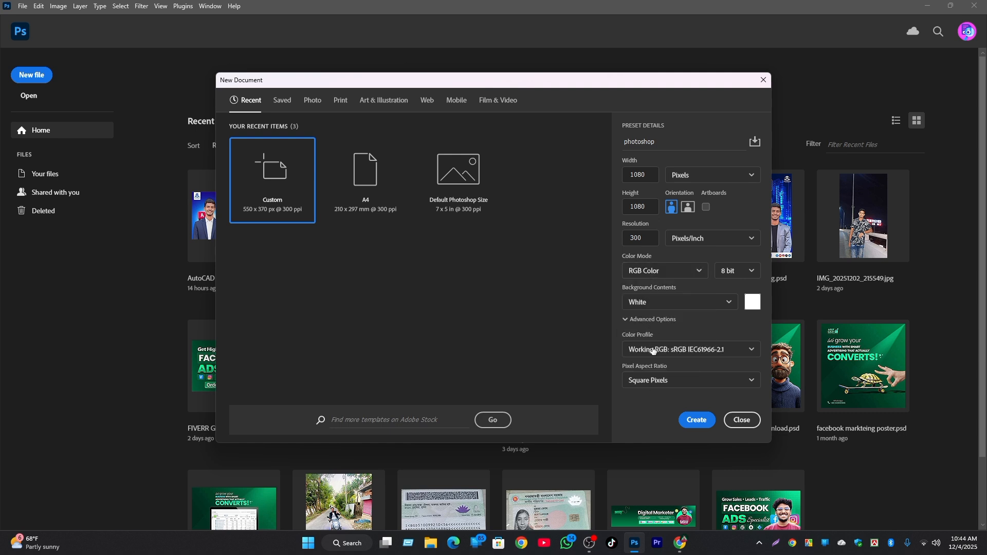
click(690, 422)
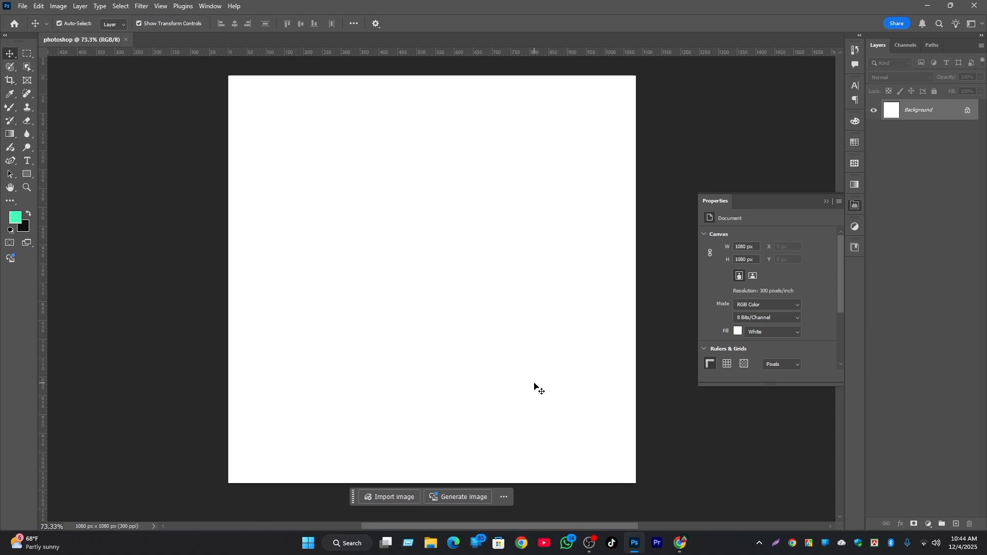
scroll(465, 334, up, 1)
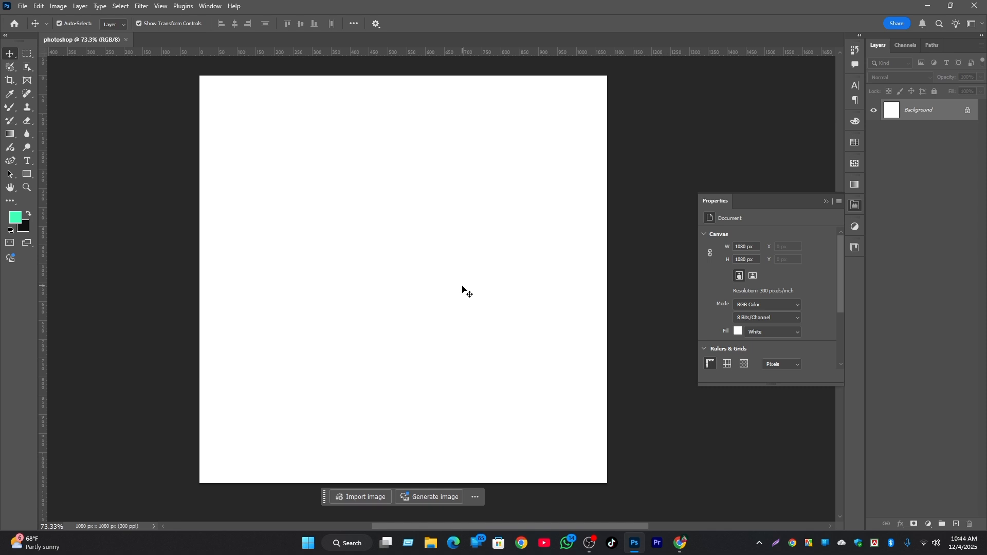
scroll(470, 288, up, 1)
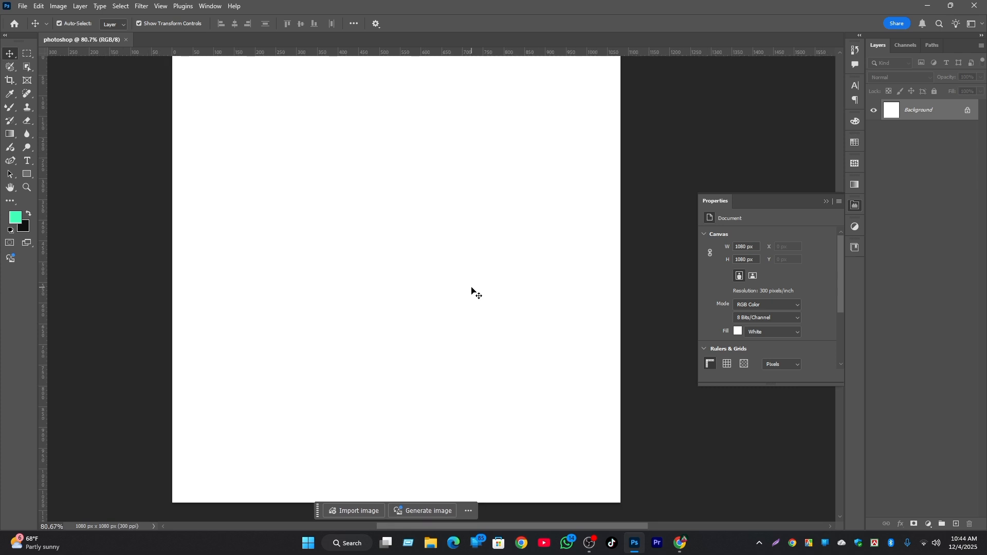
scroll(470, 289, down, 2)
scroll(469, 341, up, 1)
scroll(469, 341, down, 1)
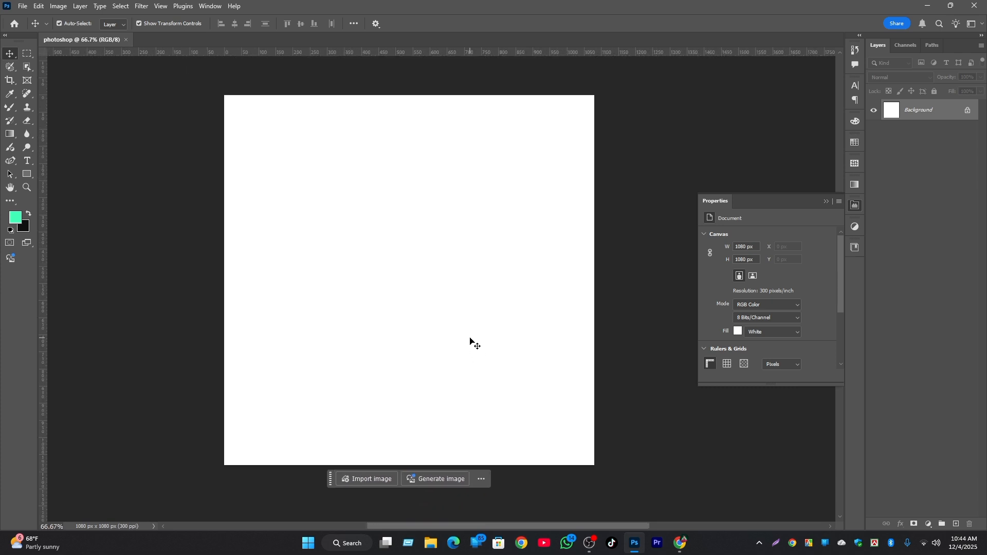
scroll(470, 340, up, 1)
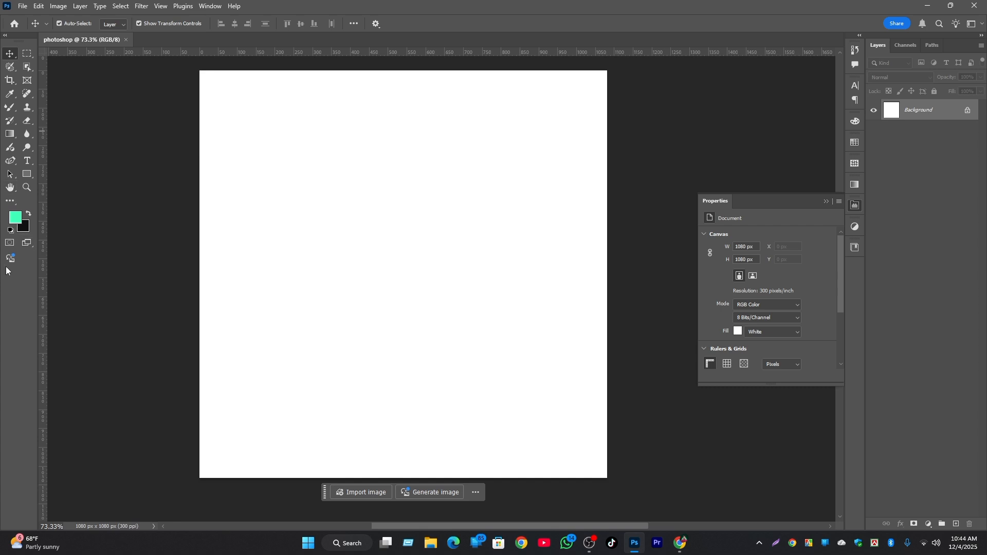
scroll(3, 265, up, 2)
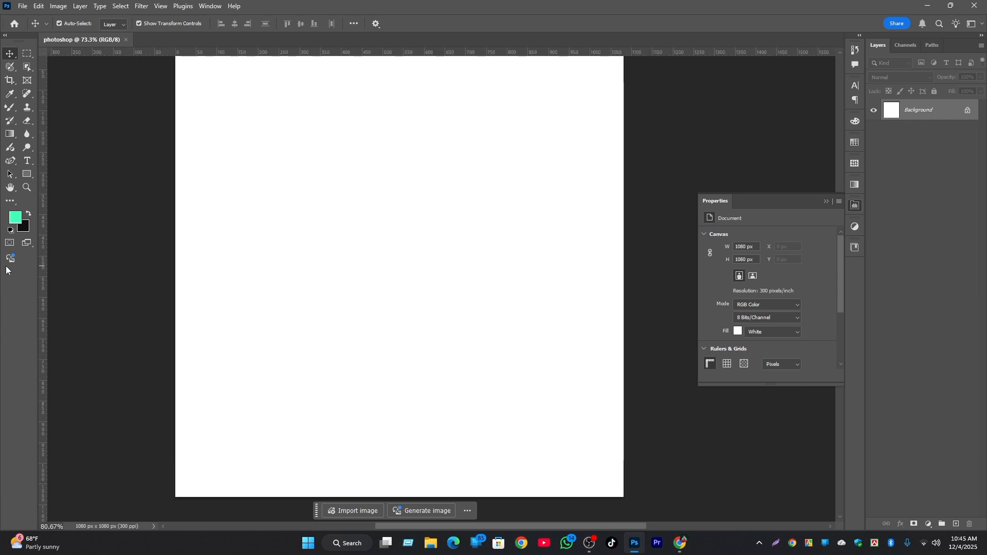
scroll(333, 209, down, 2)
Step: Switch to Chrome to review the purple Pinterest reference poster and return to the blank canvas in Photoshop
click(676, 543)
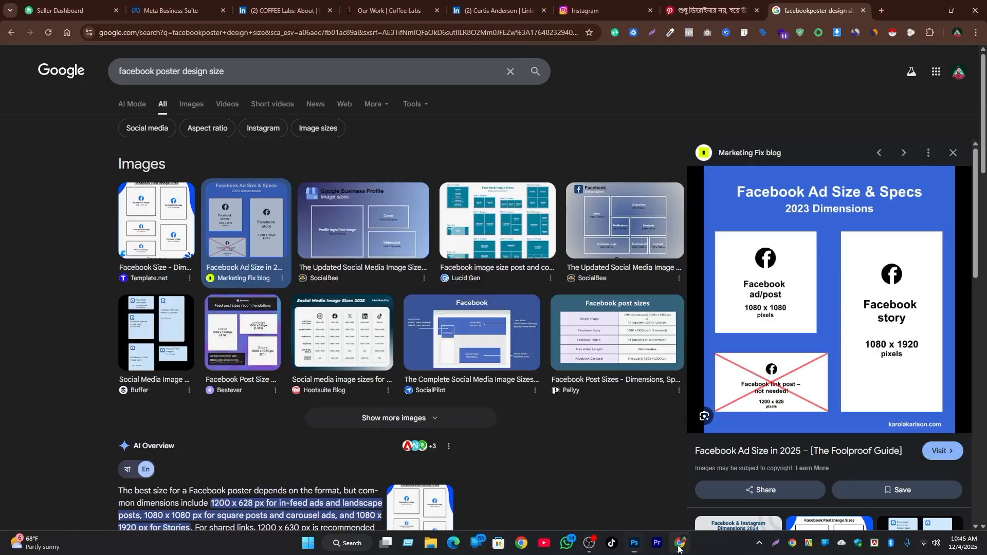
click(681, 4)
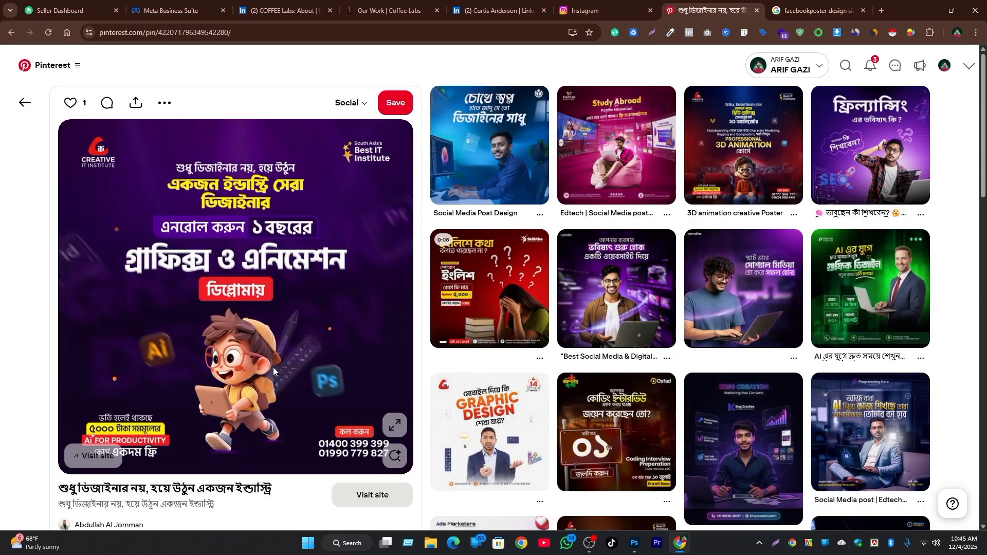
key(alt+Tab)
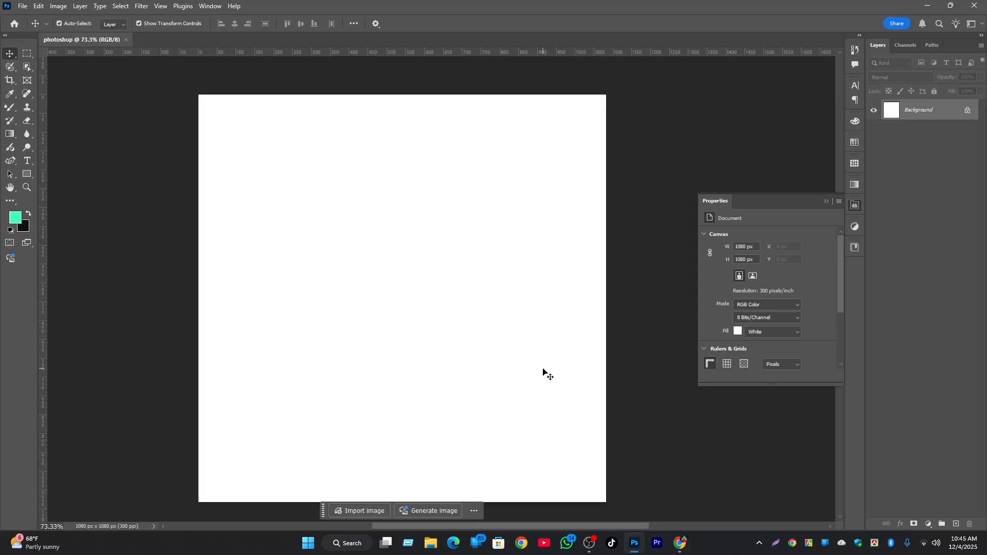
drag(447, 380, 446, 371)
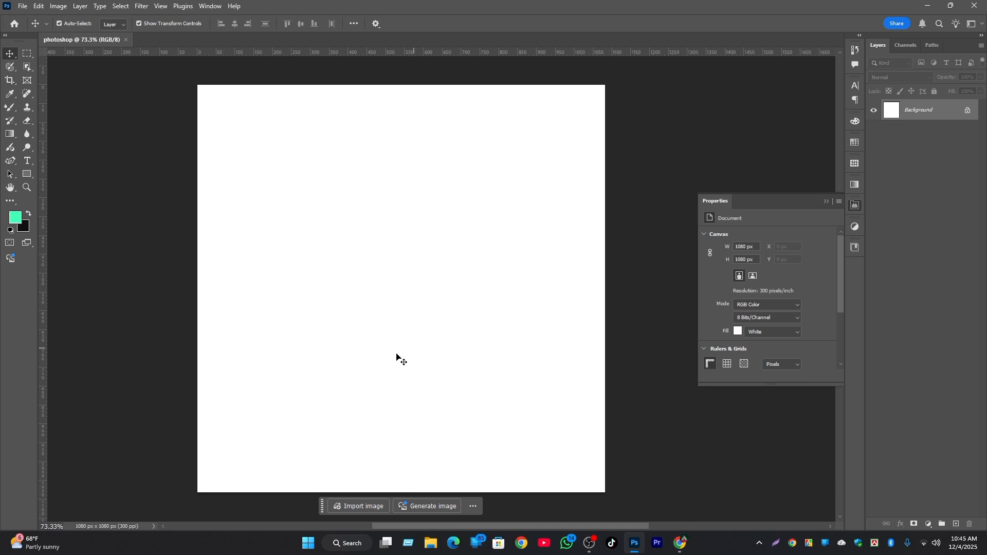